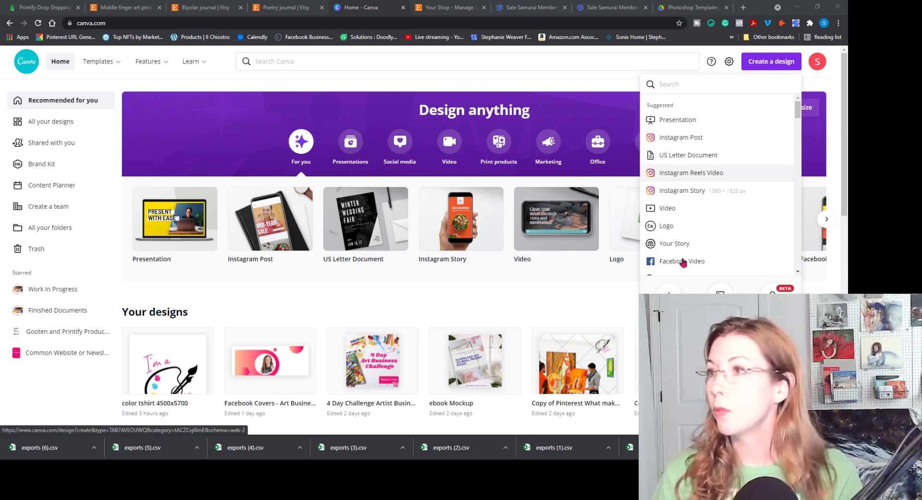
Create a new custom-size design measuring 1810 x 2534 px.
click(669, 296)
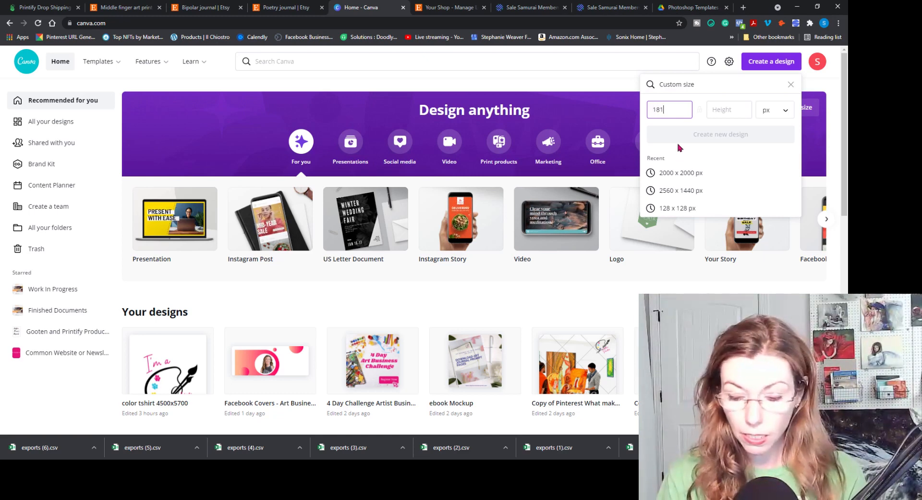
text(0)
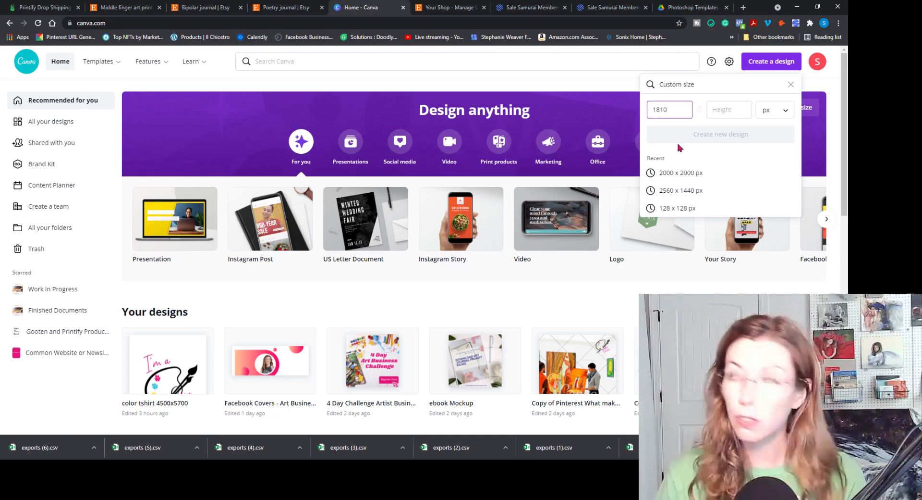
click(719, 110)
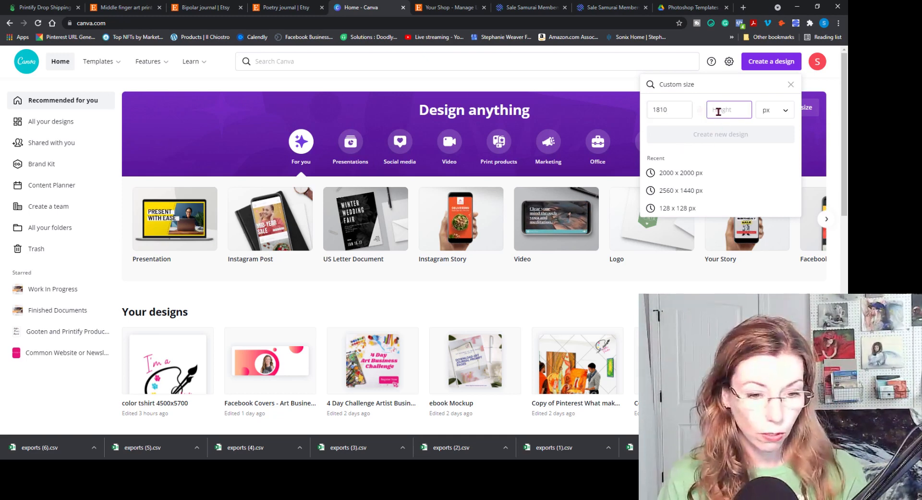
text(2534)
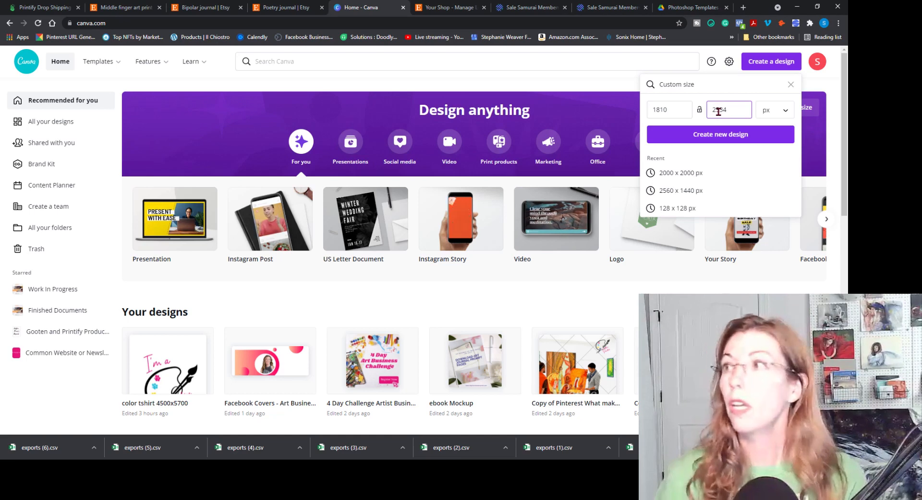
click(739, 139)
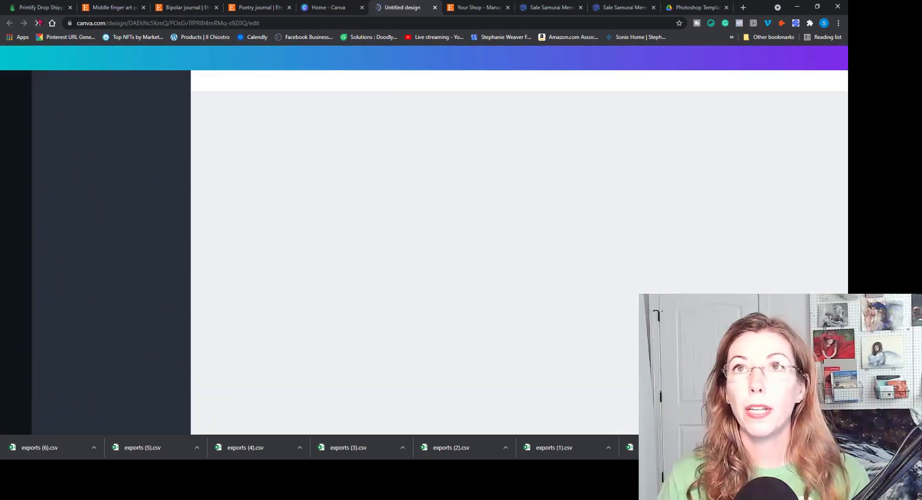
Switch to Printify to check the recommended resolution in the Middle Finger Notebook's design editor, and return to the Canva design.
click(41, 12)
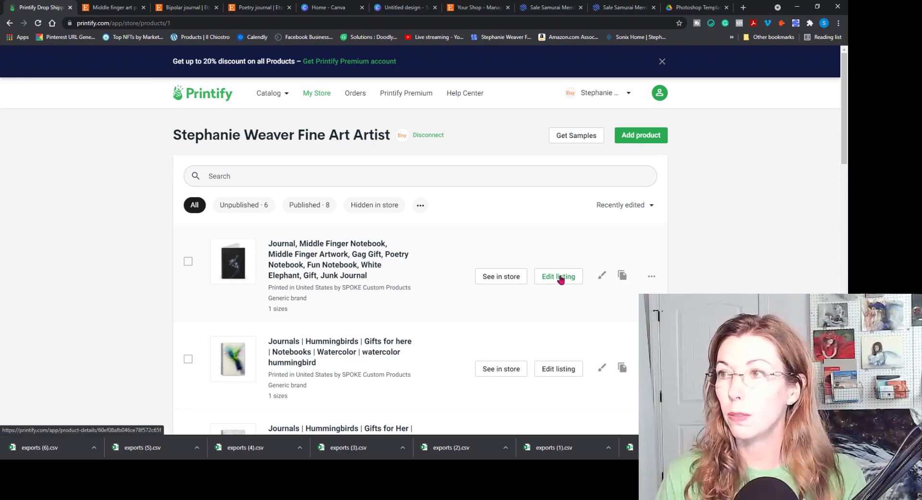
click(602, 276)
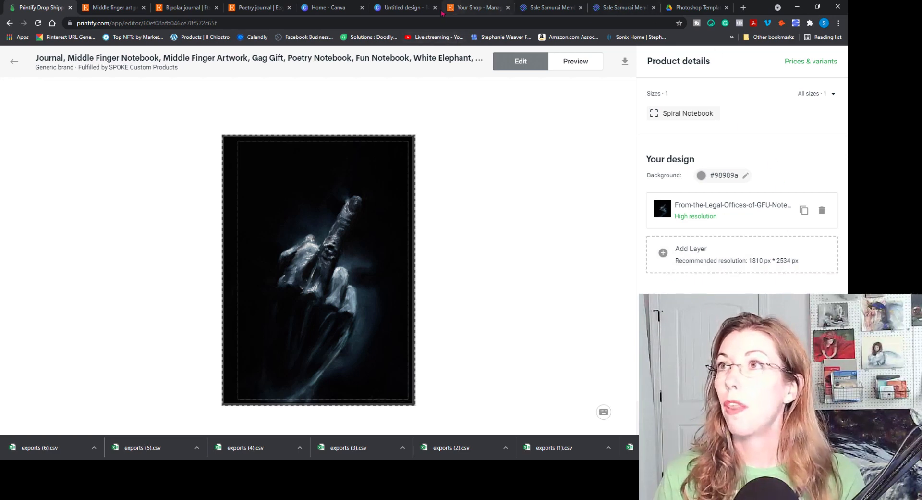
click(404, 7)
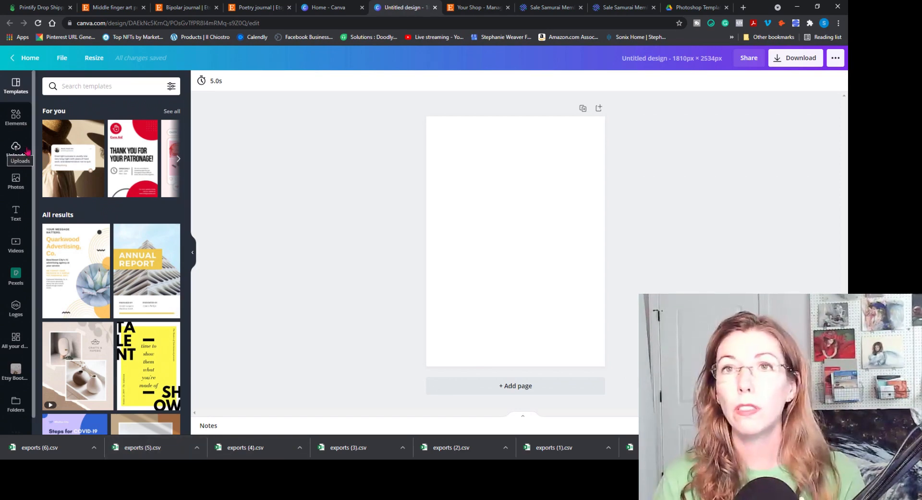
Upload From-the-Legal-Offices-of-GFU-Notebook.jpg from the device's Products folder, inside From the legal offices of GFU.
click(9, 152)
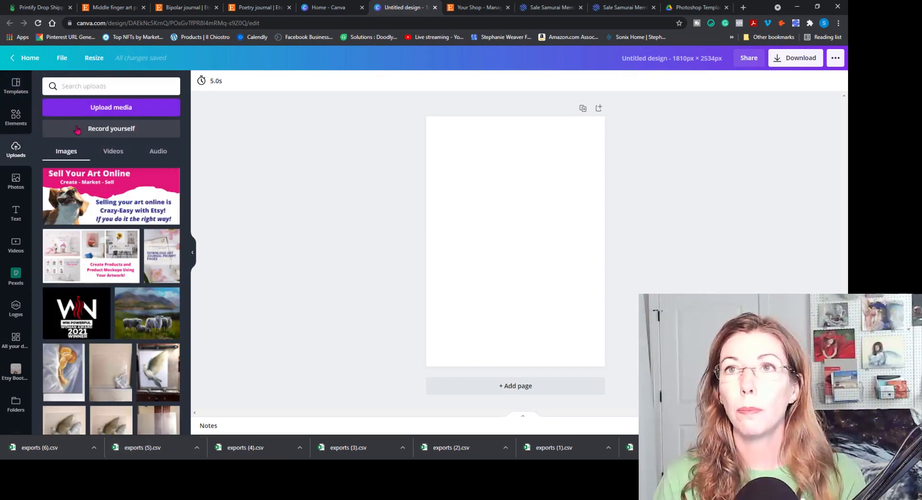
click(86, 108)
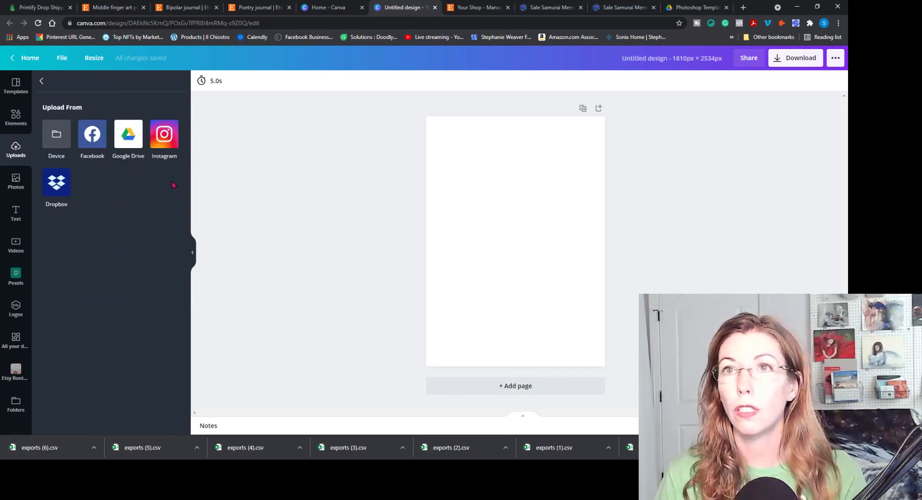
click(54, 138)
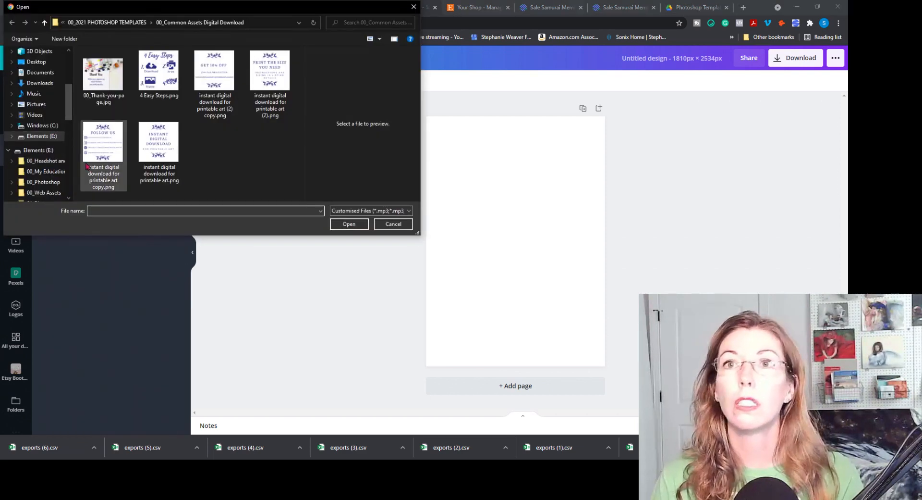
drag(69, 94, 76, 157)
click(38, 167)
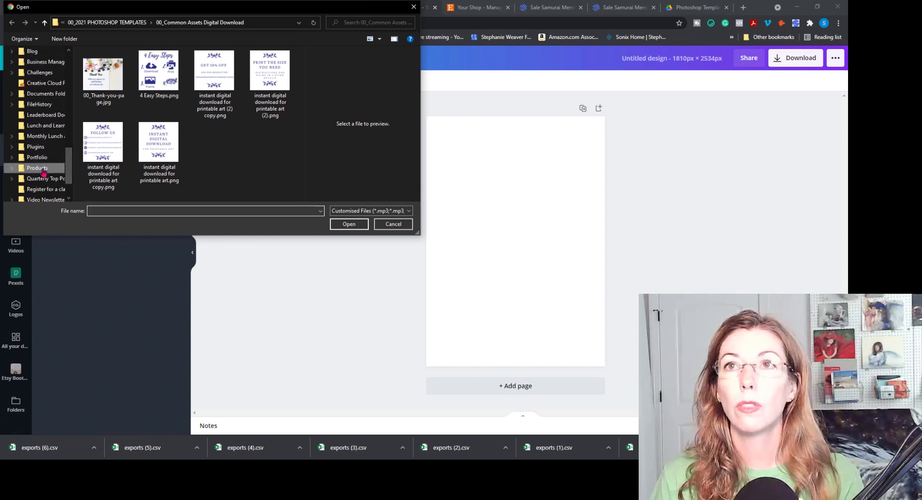
double_click(116, 65)
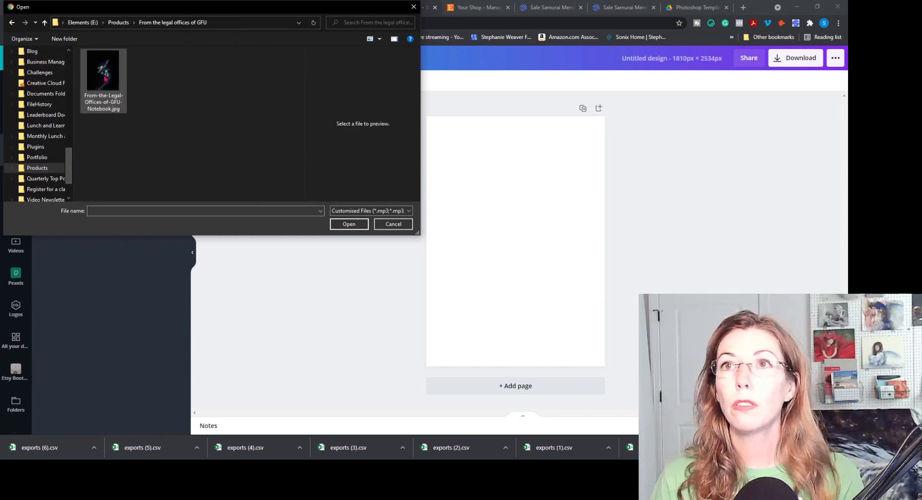
click(104, 78)
click(355, 229)
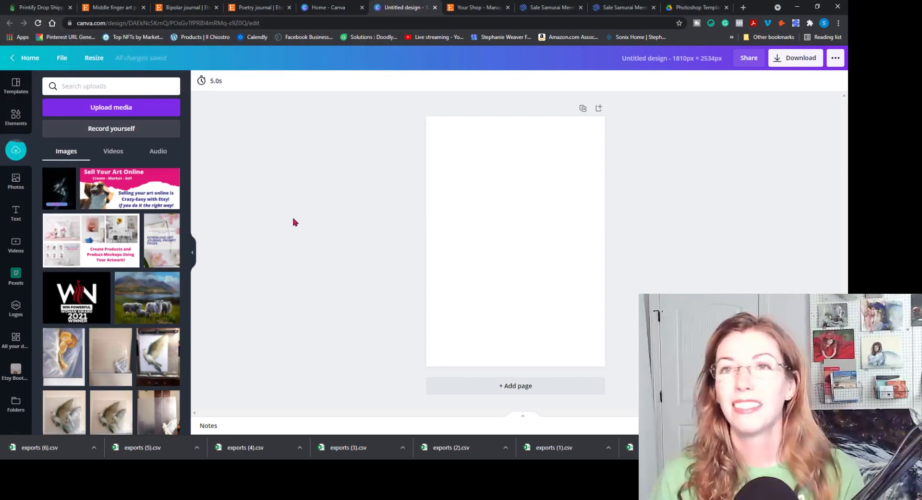
Place the uploaded hand artwork on the page and set it as the background image.
drag(58, 188, 486, 203)
right_click(503, 211)
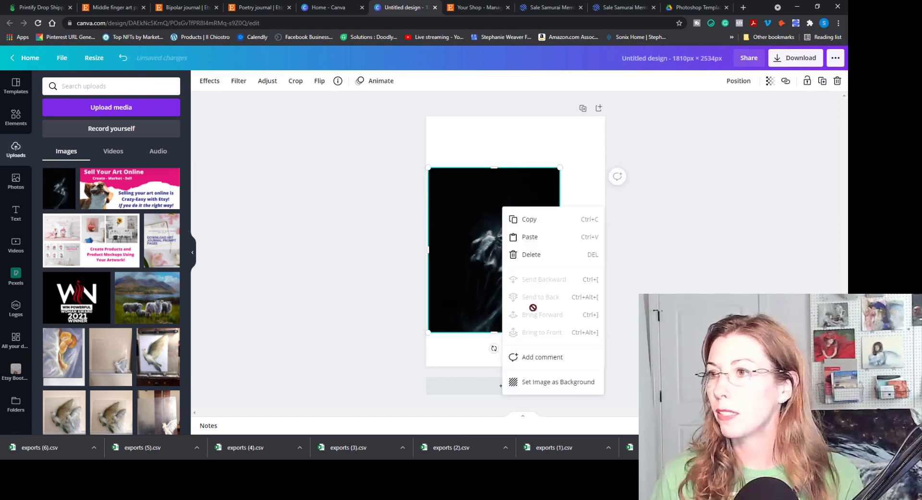
click(542, 382)
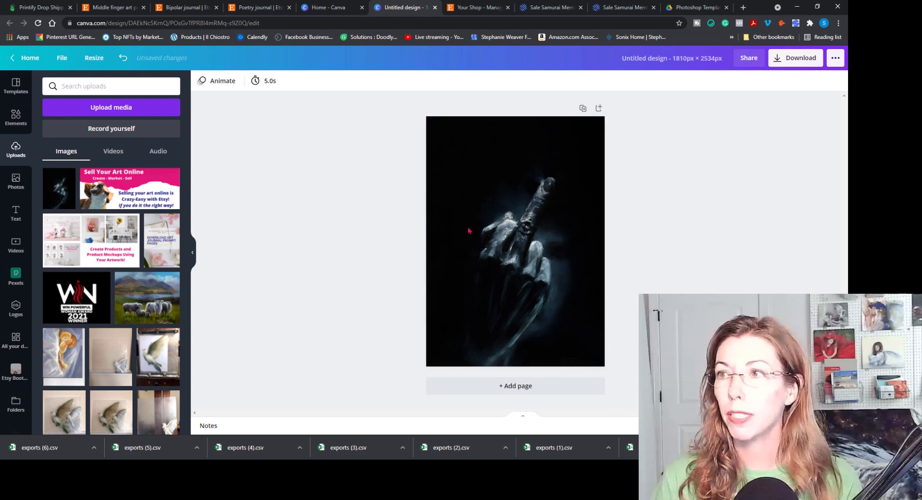
right_click(485, 231)
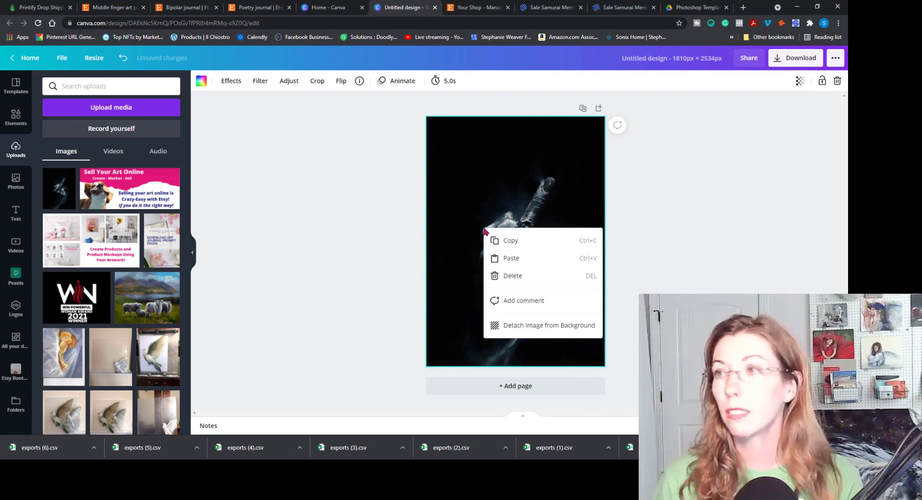
click(460, 218)
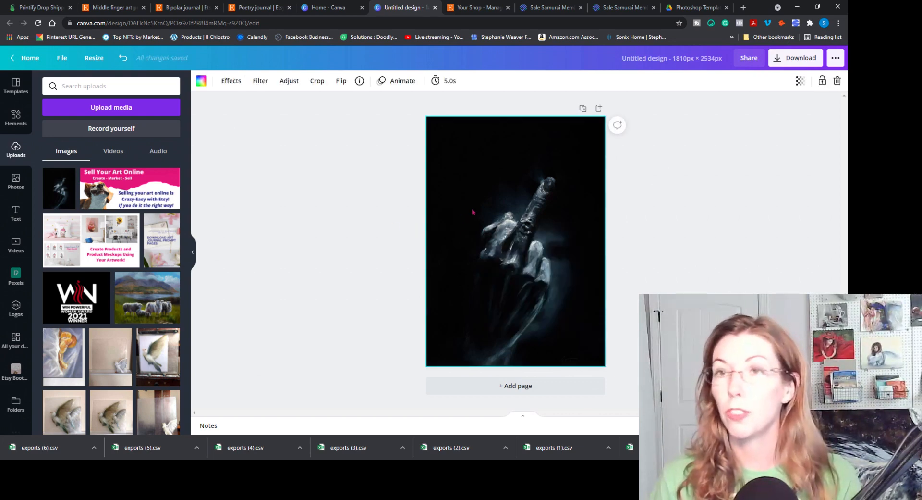
Add the "Stay Fearless" font combination above the hand artwork, enlarged and tilted slightly further counterclockwise.
click(16, 213)
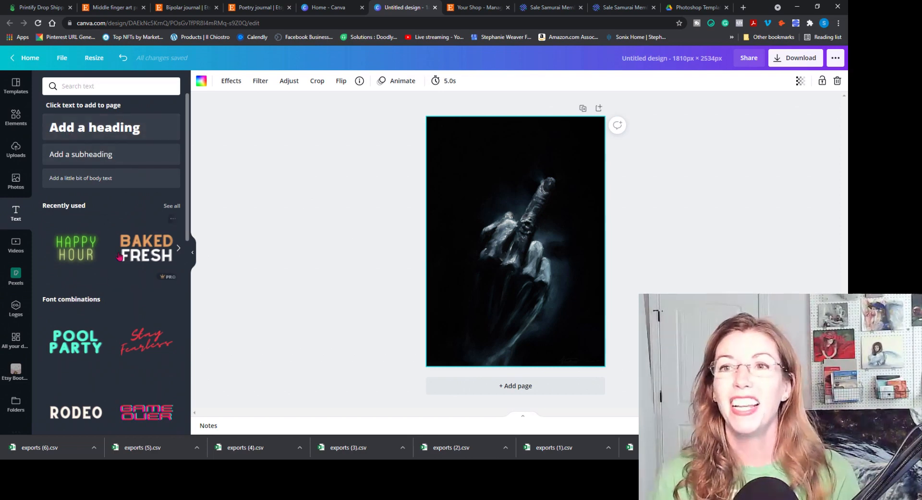
scroll(96, 202, down, 2)
click(143, 258)
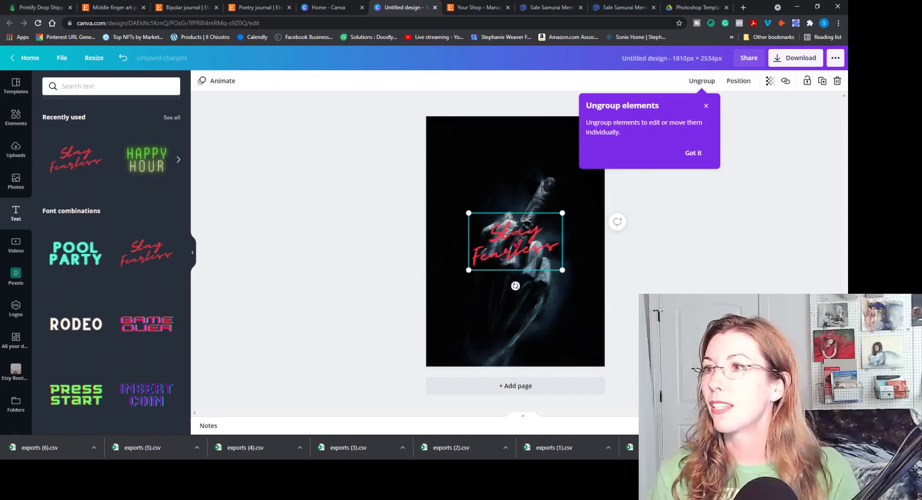
drag(517, 234, 485, 147)
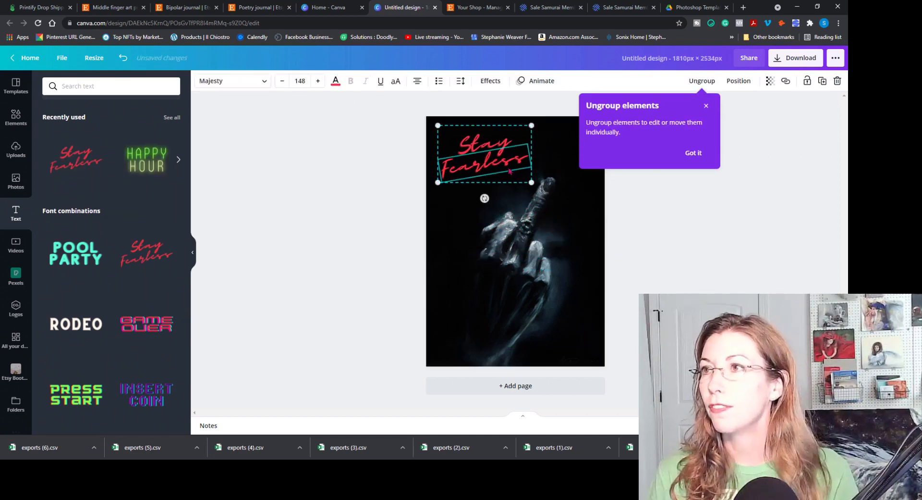
drag(531, 181, 548, 193)
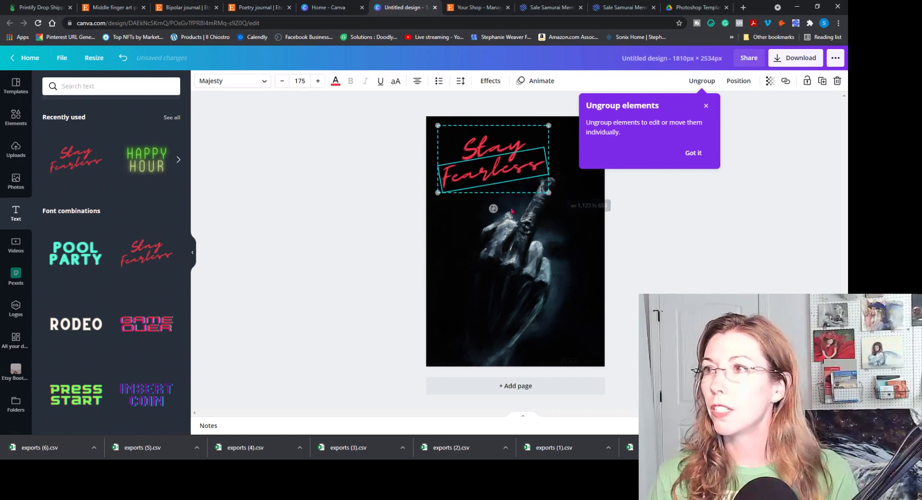
drag(493, 208, 504, 207)
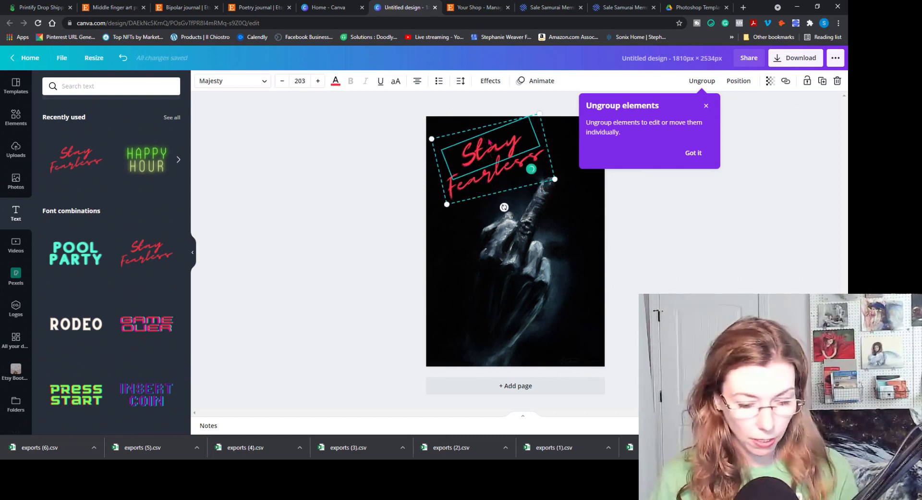
Replace the word "Stay" in the text group with "I'm not being sarcastic".
double_click(489, 142)
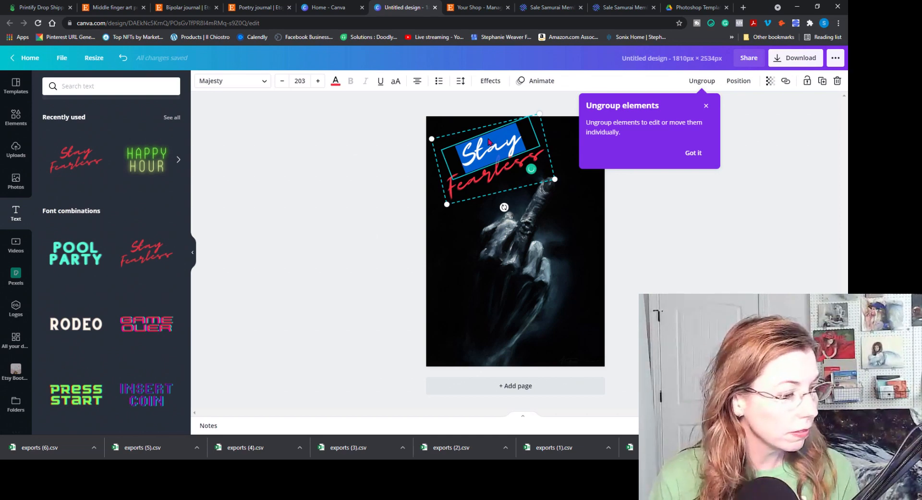
text(I'm no)
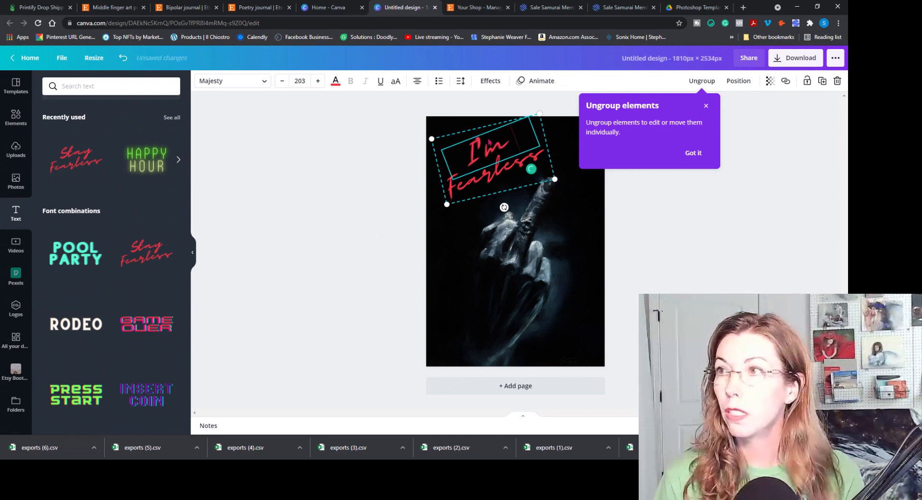
key(BackSpace)
key(BackSpace)
key(BackSpace)
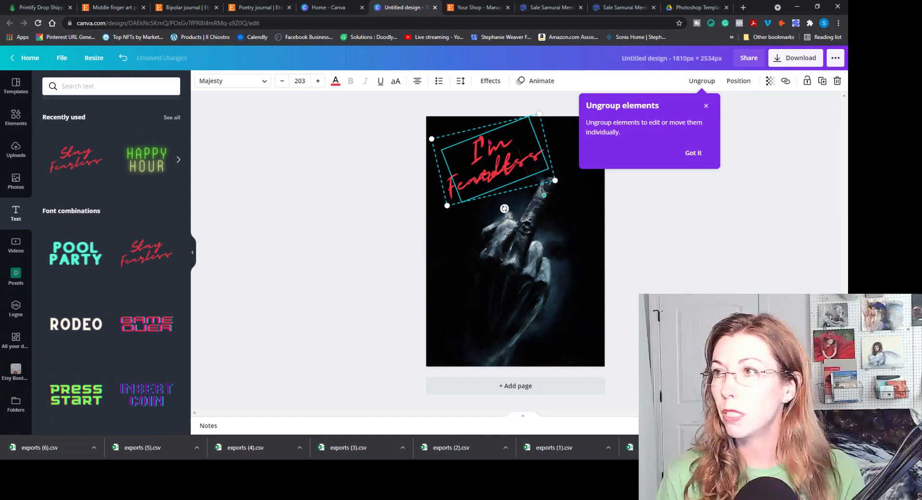
text(being)
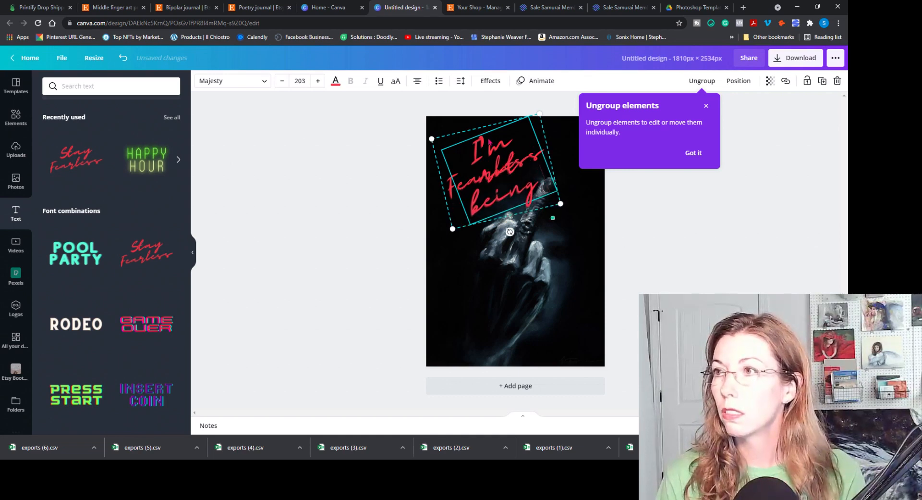
text( sure)
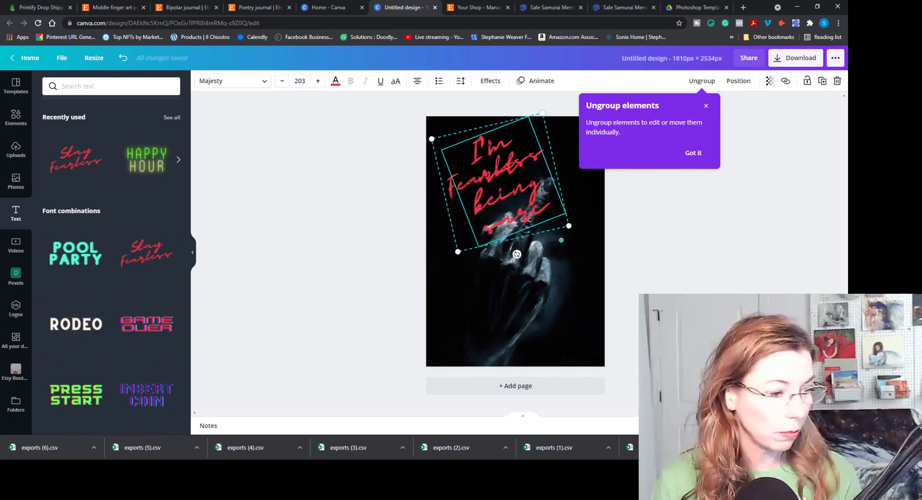
text(asti)
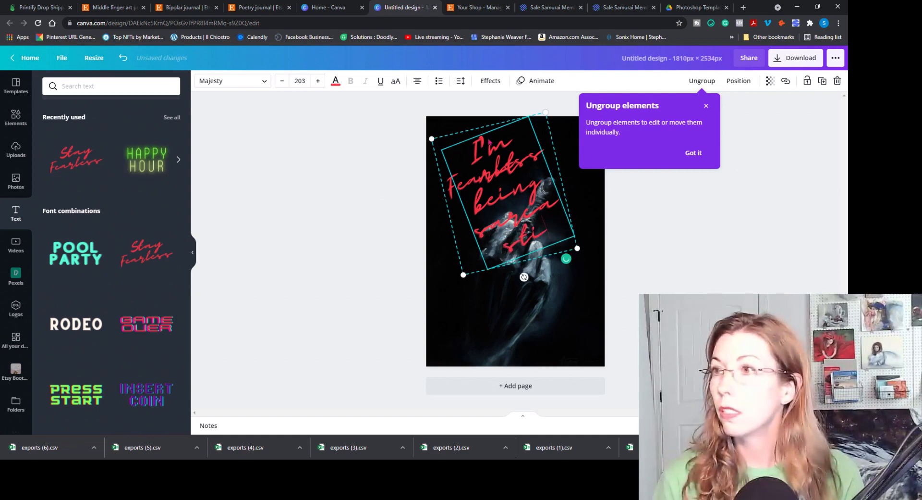
text(c)
click(594, 236)
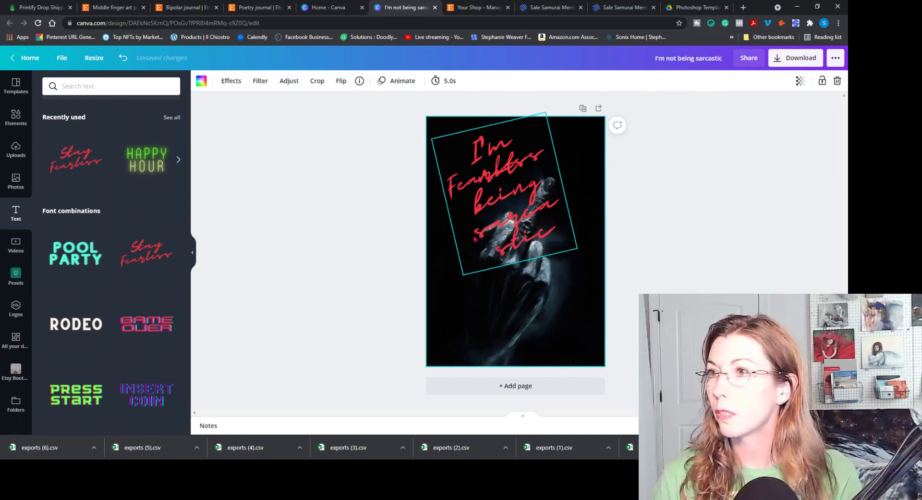
Ungroup the text elements and delete the "Fearless" text, keeping the "I'm not being sarcastic" text selected.
click(460, 236)
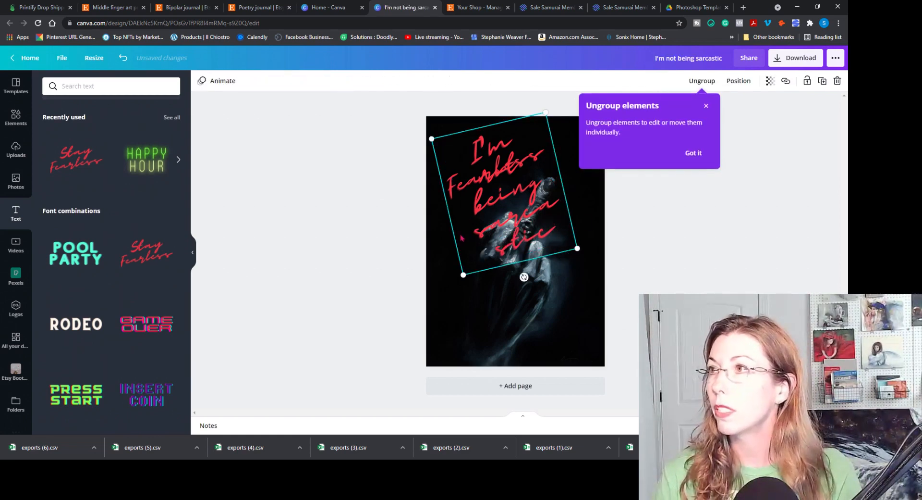
click(696, 81)
click(561, 196)
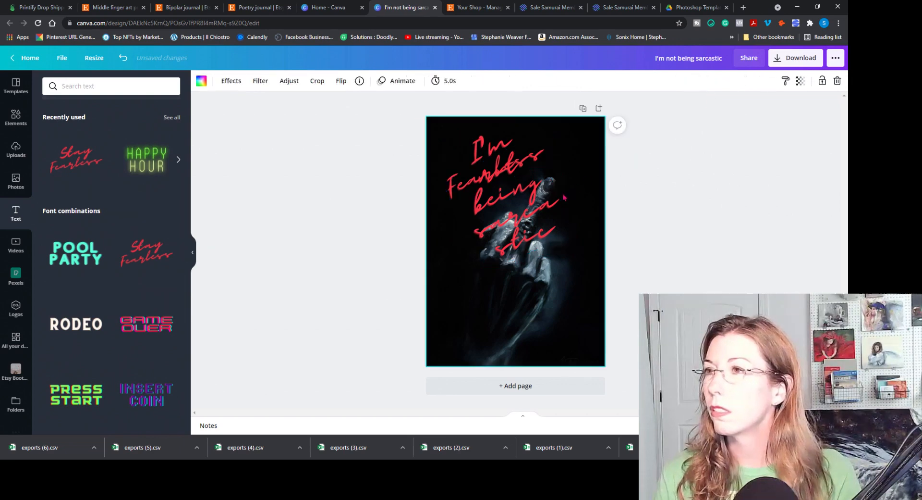
click(545, 209)
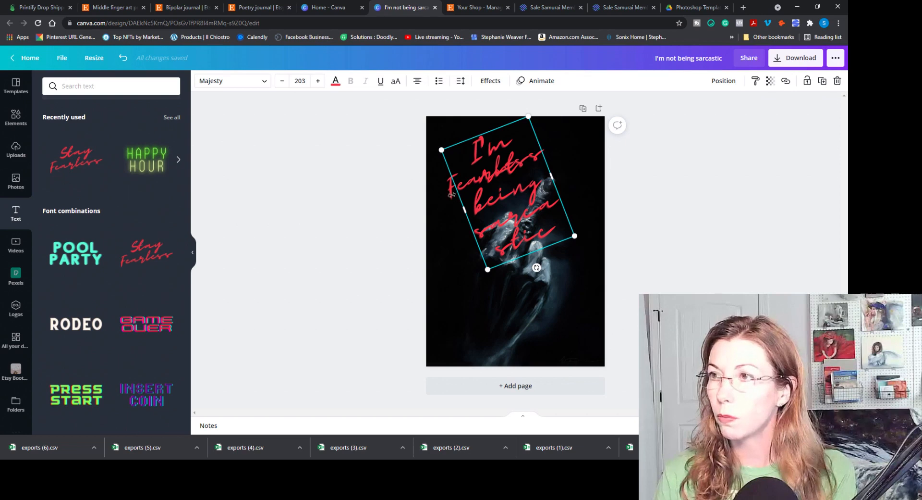
click(435, 198)
click(452, 186)
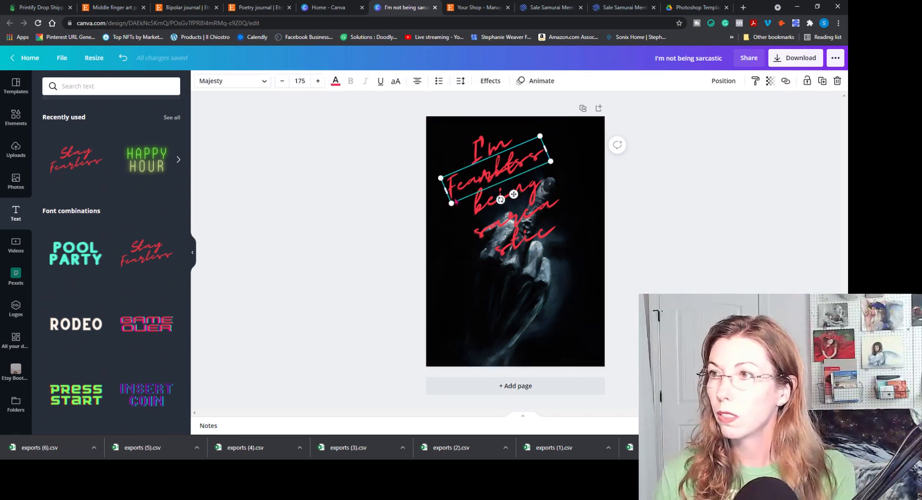
key(Delete)
click(519, 186)
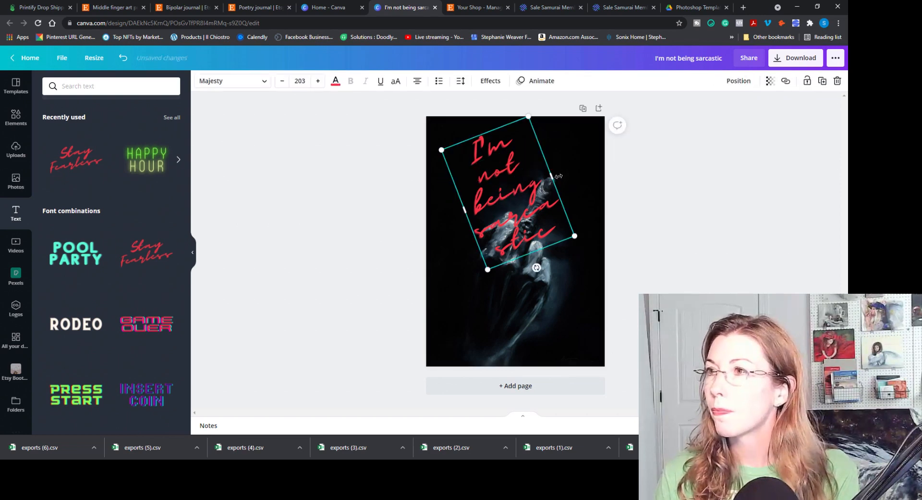
Widen the caption's text box, reduce its tilt, and scale it to font size 173 across the space above the hand.
drag(559, 176, 636, 166)
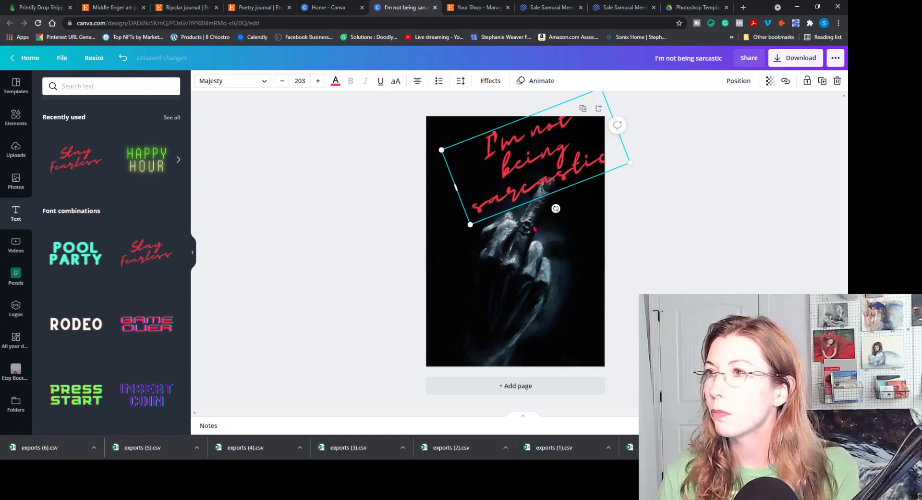
drag(556, 208, 535, 198)
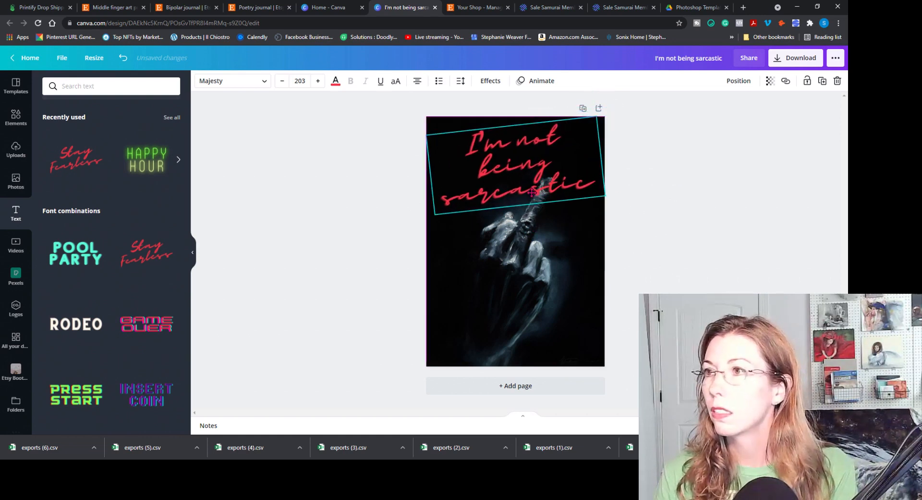
drag(605, 196, 580, 187)
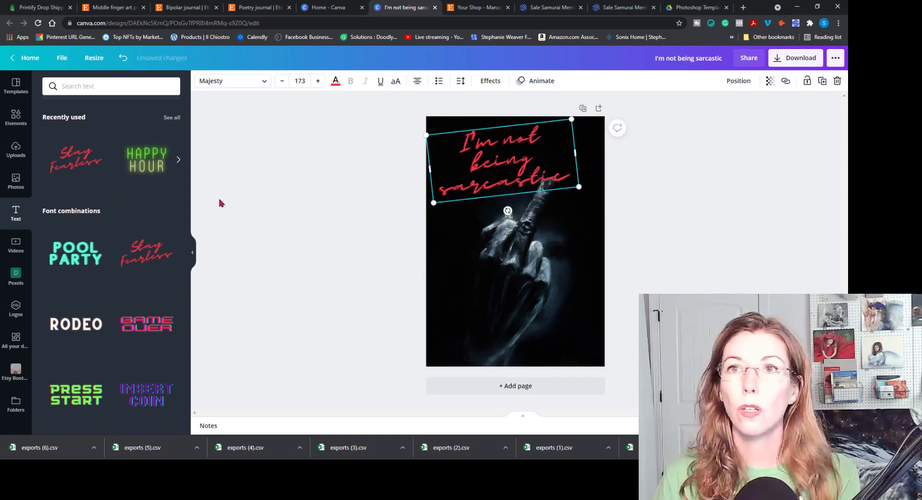
Change the caption's font to Anonymous Pro and scale the text down to size 153.
click(263, 82)
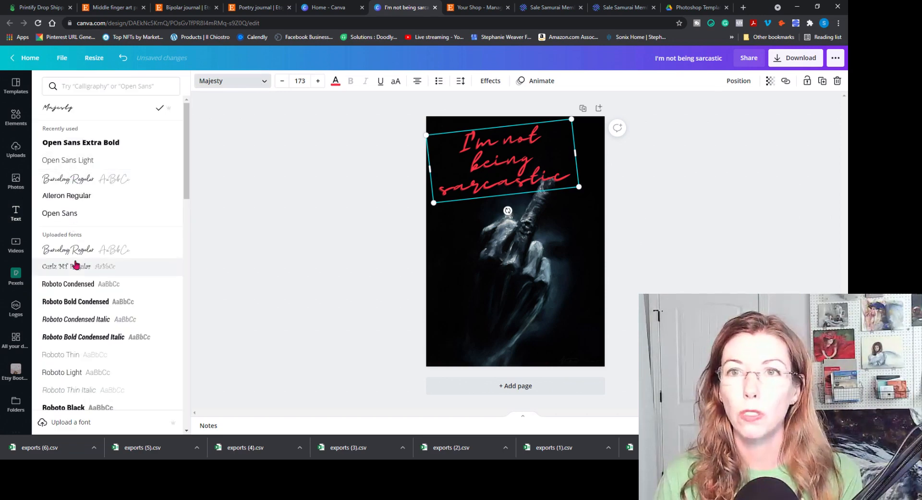
scroll(76, 263, down, 8)
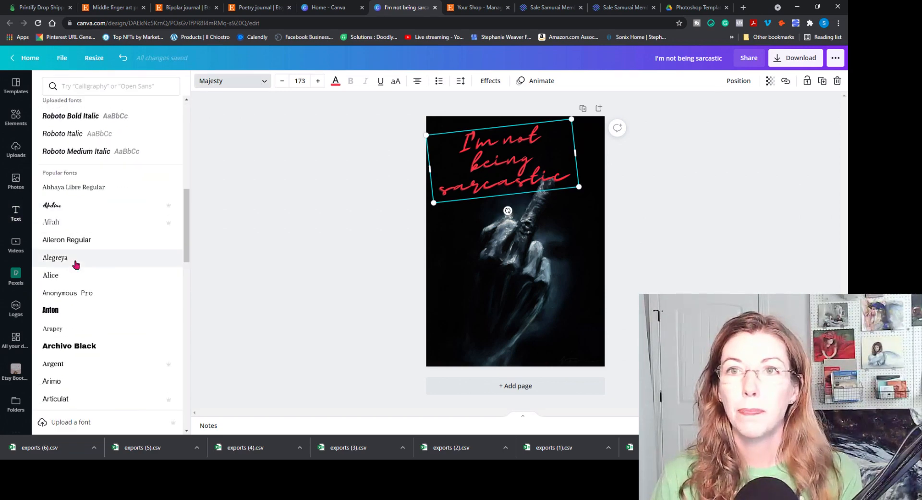
scroll(76, 263, down, 3)
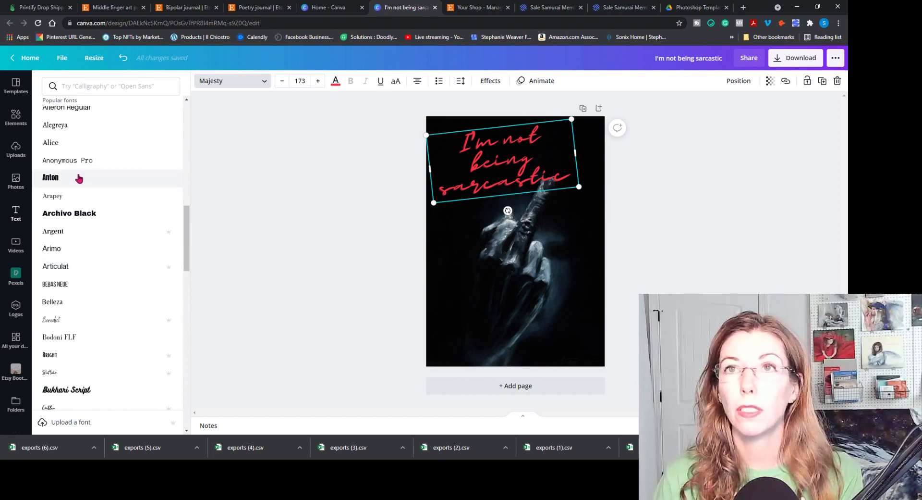
scroll(80, 179, up, 2)
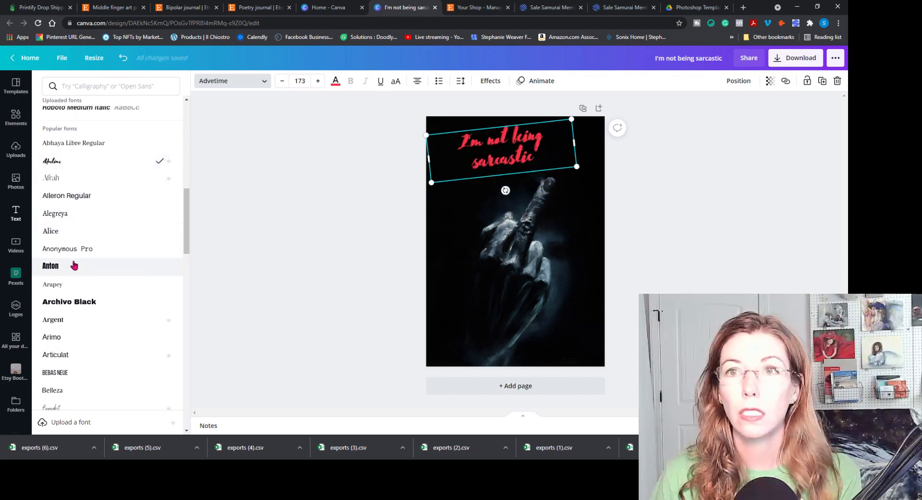
click(75, 250)
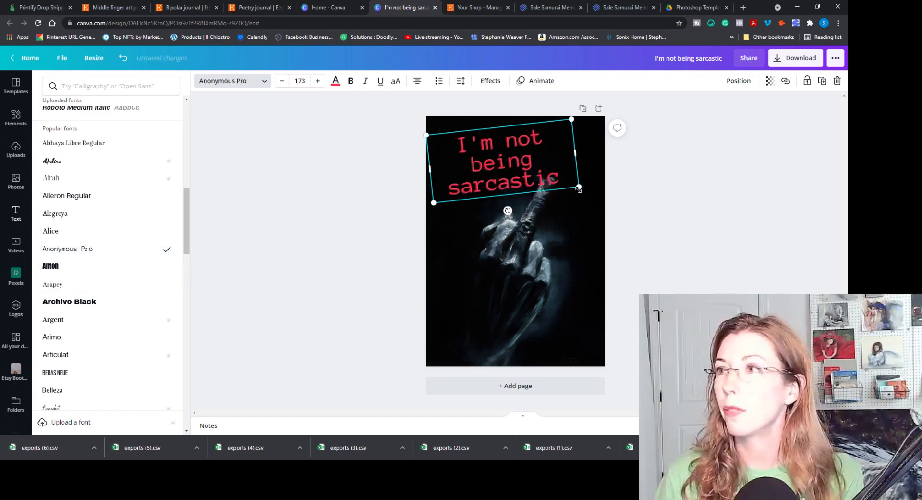
drag(578, 188, 562, 181)
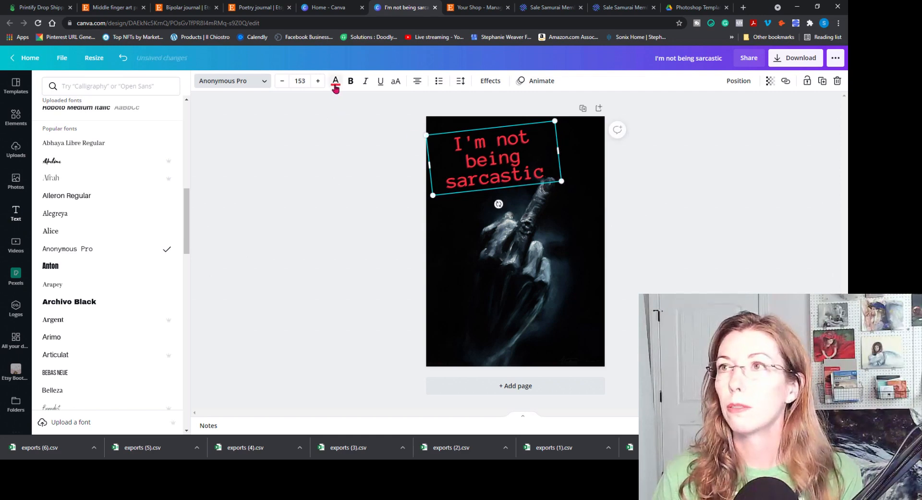
Colour the caption light grey from the default colours and set its transparency to 70.
click(336, 87)
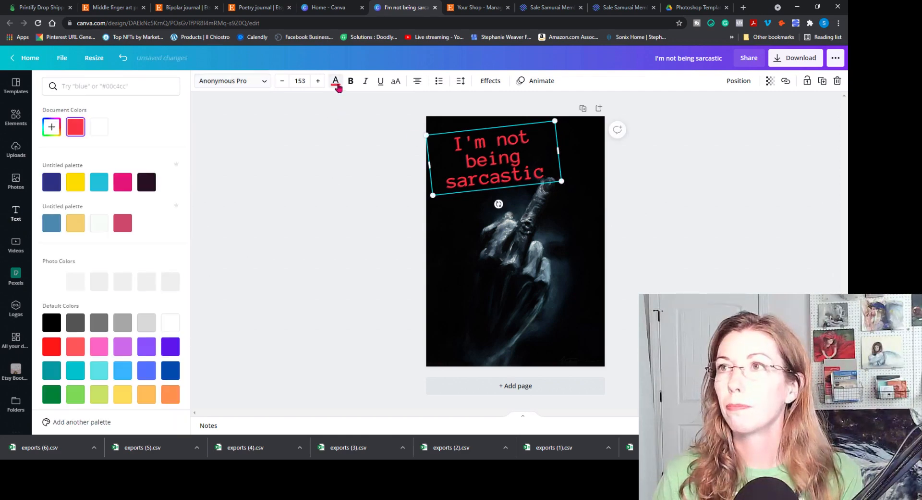
click(104, 131)
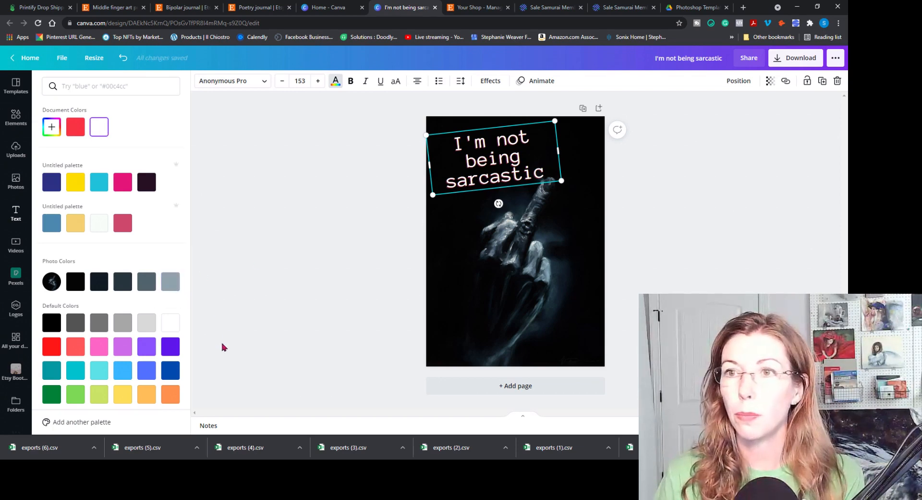
click(171, 281)
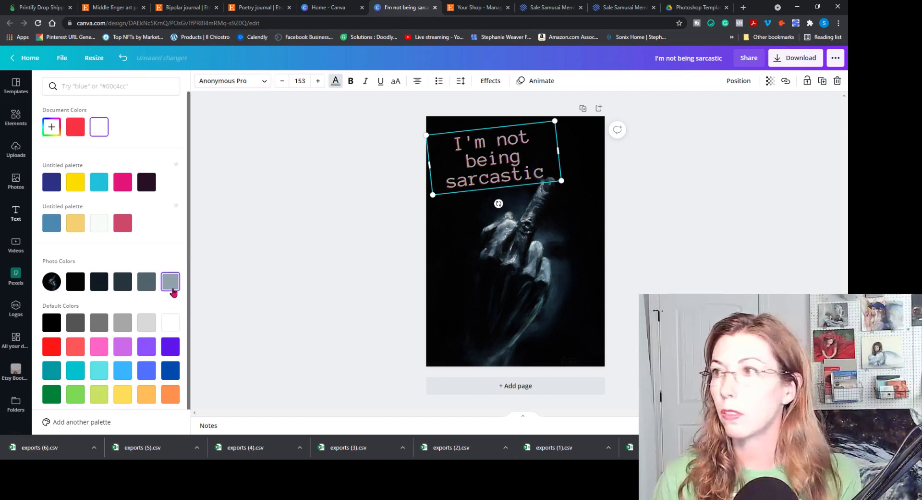
click(151, 323)
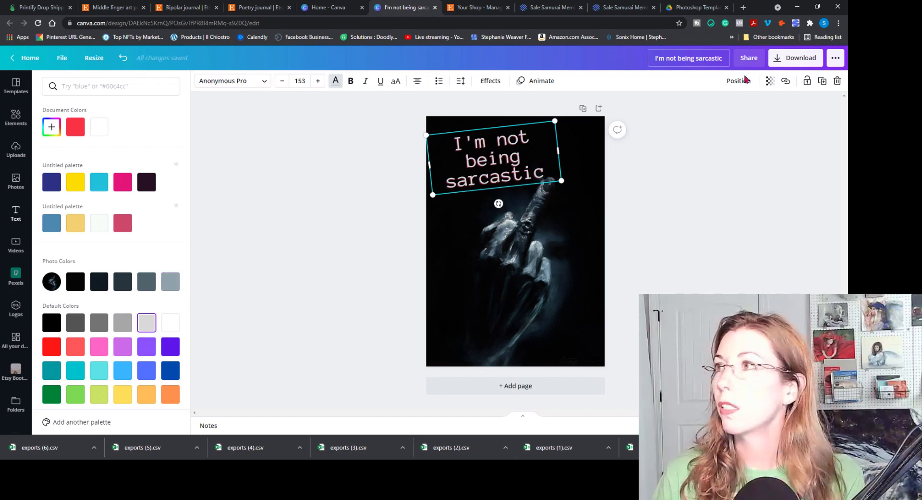
click(771, 81)
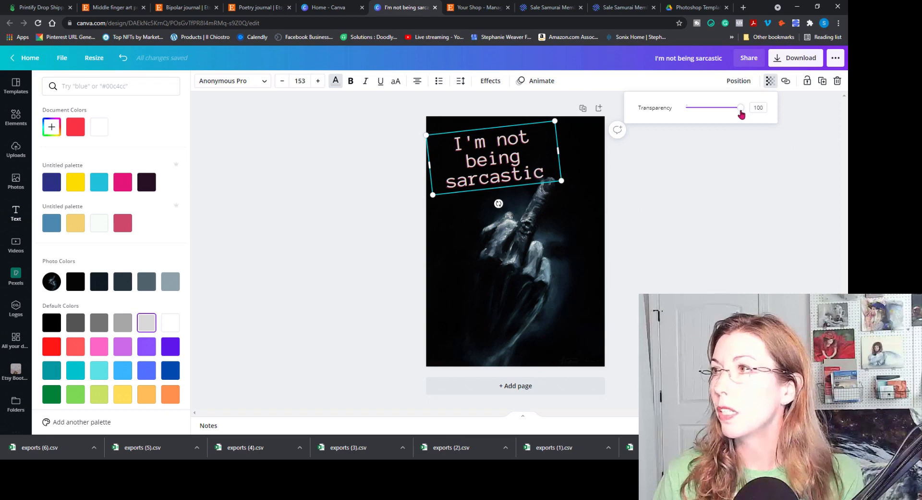
drag(741, 114, 725, 117)
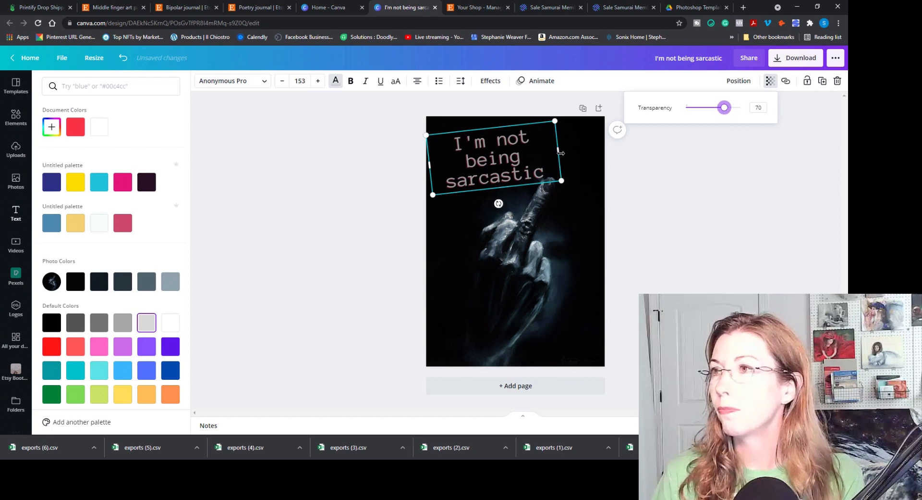
Widen the caption box, move it slightly down, and change its font to Benedict.
drag(561, 153, 580, 153)
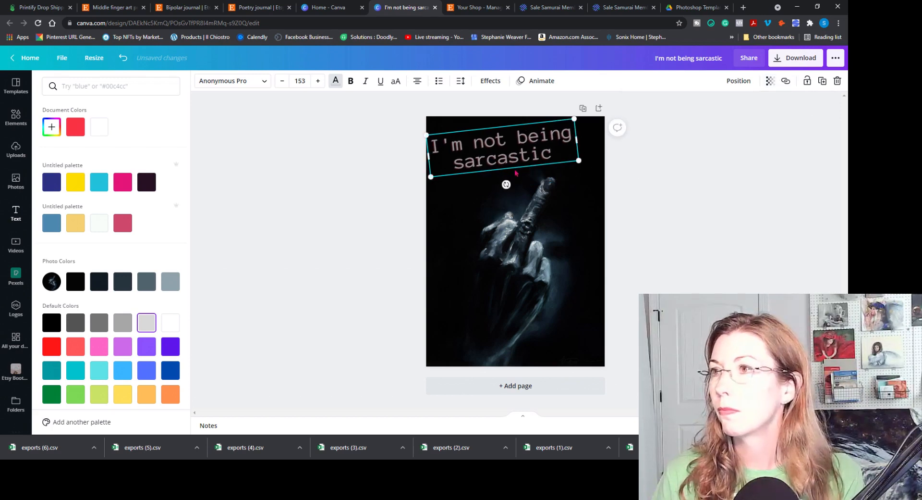
drag(503, 174, 507, 182)
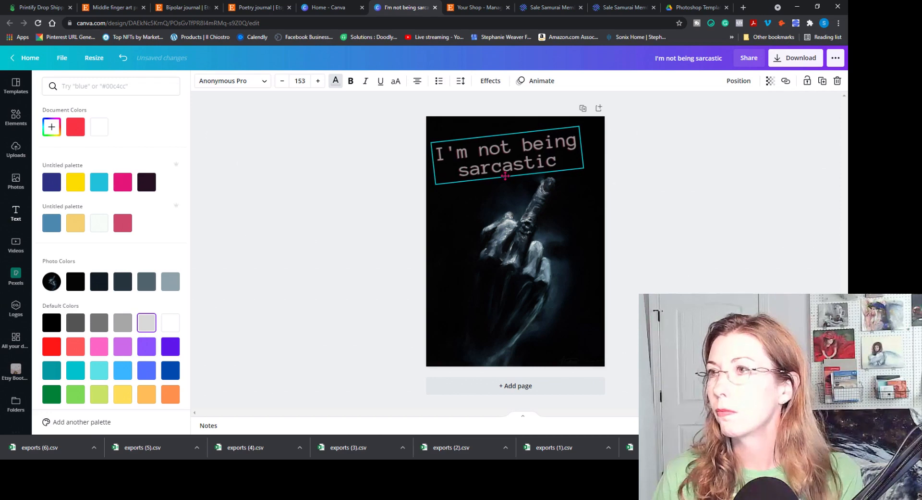
click(263, 87)
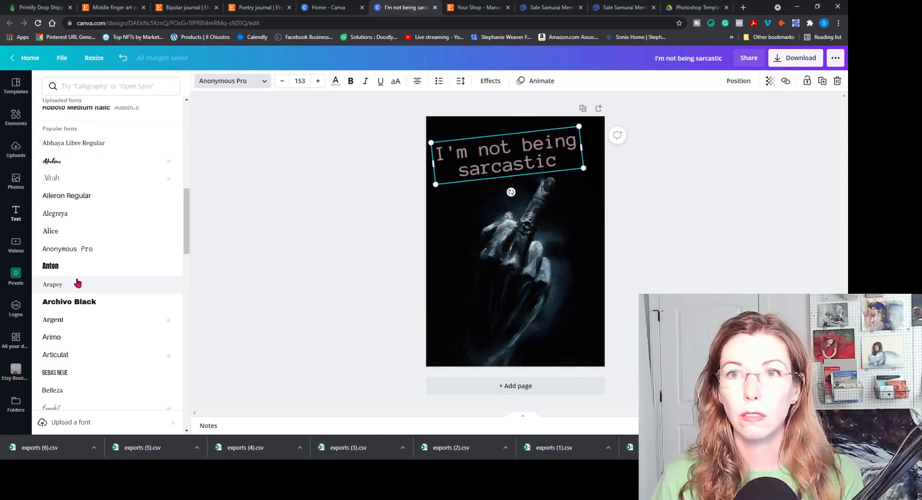
scroll(78, 282, down, 5)
click(54, 187)
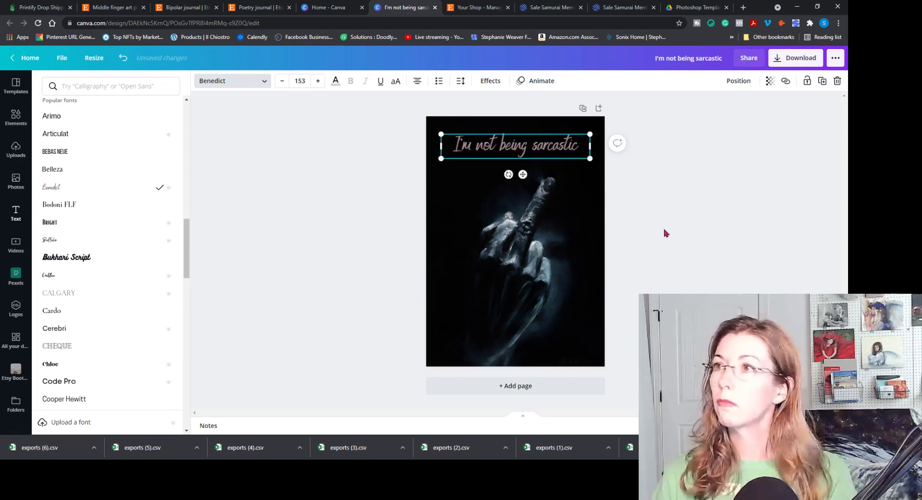
Duplicate the caption and split it into two side-by-side text boxes reading "I'm not" and "being sarcastic".
click(667, 233)
key(ctrl+v)
double_click(517, 167)
drag(523, 151, 486, 145)
key(BackSpace)
key(BackSpace)
click(528, 192)
drag(507, 167, 534, 144)
click(669, 228)
Enlarge both caption text boxes together to font size 175 and reposition them across the top of the page.
click(465, 145)
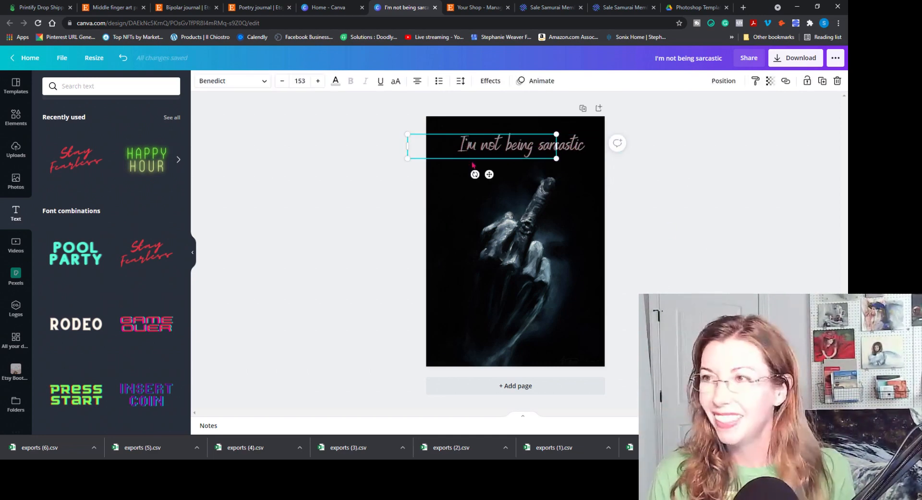
shift+click(562, 145)
drag(407, 159, 379, 163)
drag(509, 147, 522, 147)
click(694, 222)
Set the colour of both caption text boxes to white.
click(558, 145)
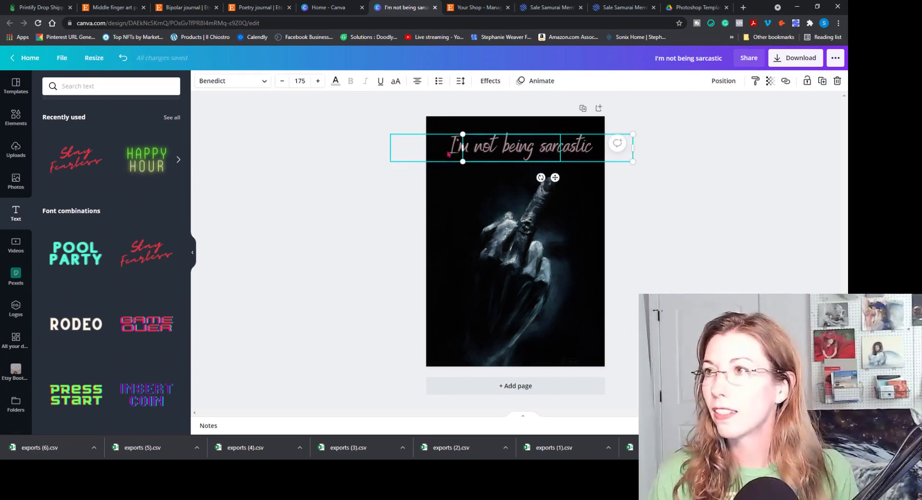
shift+click(480, 146)
click(335, 80)
click(171, 322)
click(451, 374)
Group the "I'm not" and "being sarcastic" text boxes into one caption.
click(557, 146)
shift+click(455, 146)
right_click(448, 151)
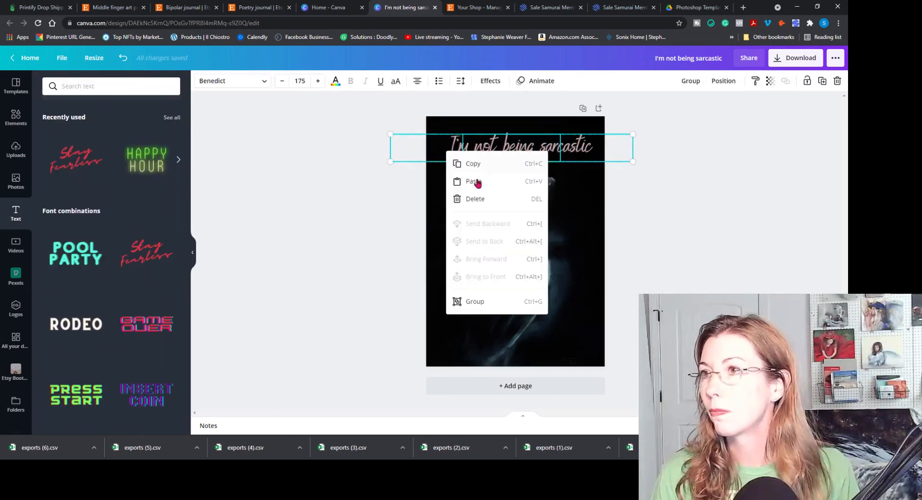
click(478, 300)
click(739, 80)
Try a purple text colour on the "being sarcastic" part of the grouped caption.
click(528, 147)
click(335, 81)
click(99, 223)
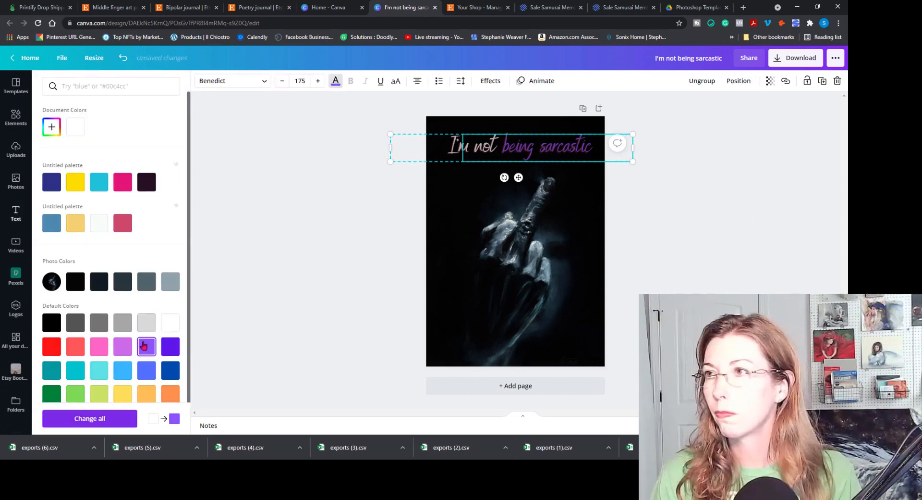
click(501, 347)
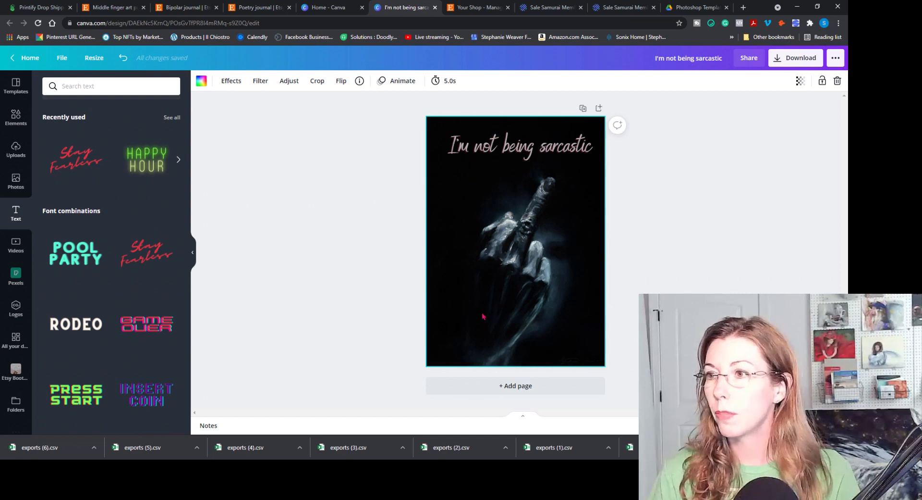
click(405, 253)
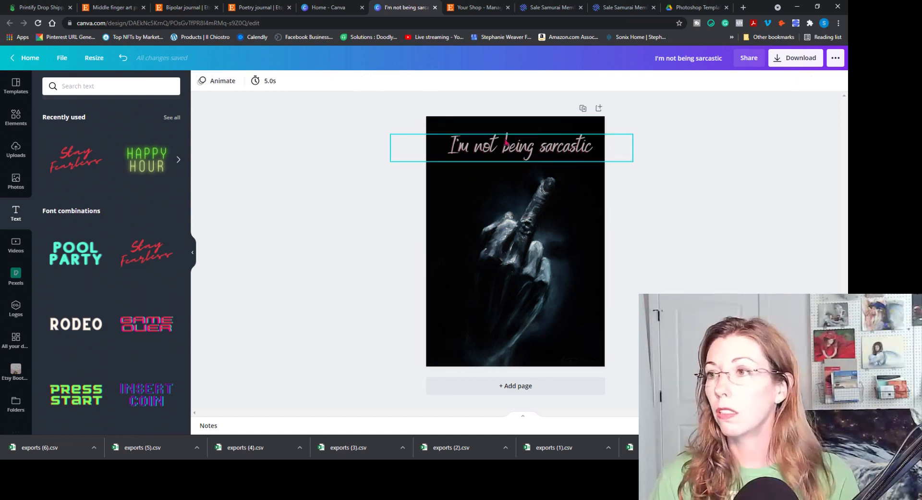
Detach the hand artwork from the background and delete it, leaving only the caption on the page.
click(518, 236)
right_click(516, 235)
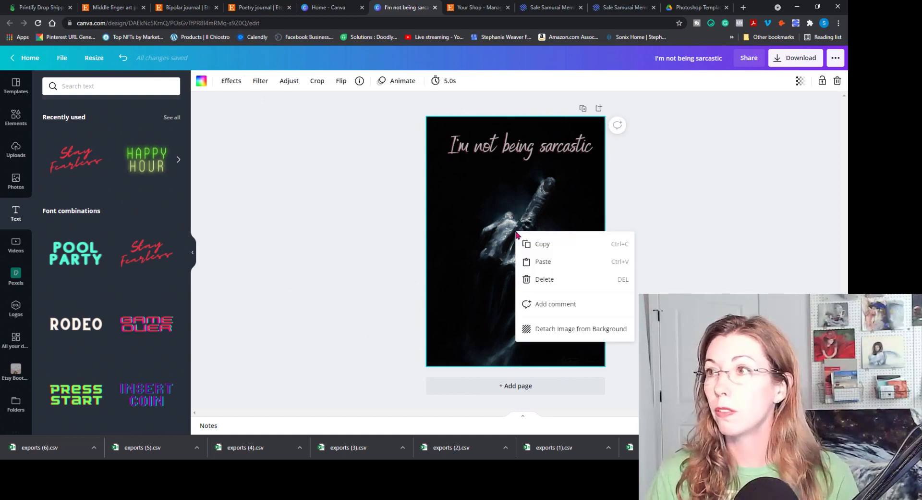
click(543, 326)
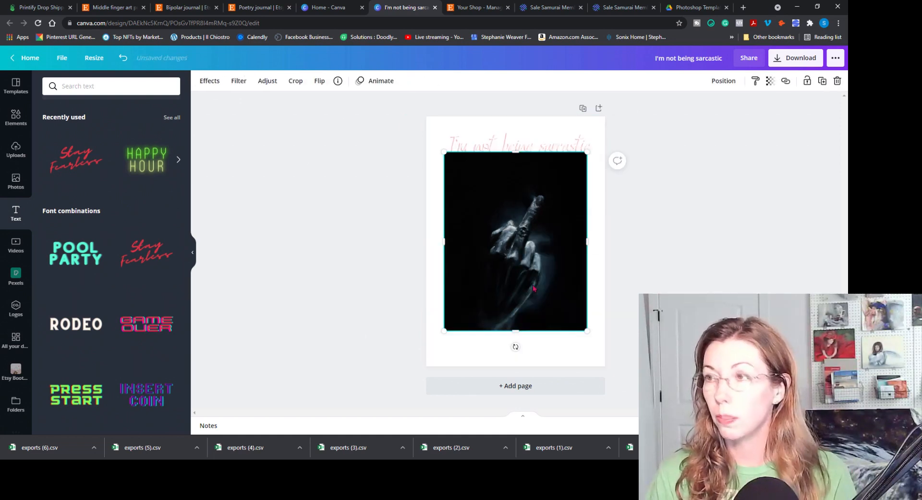
key(Delete)
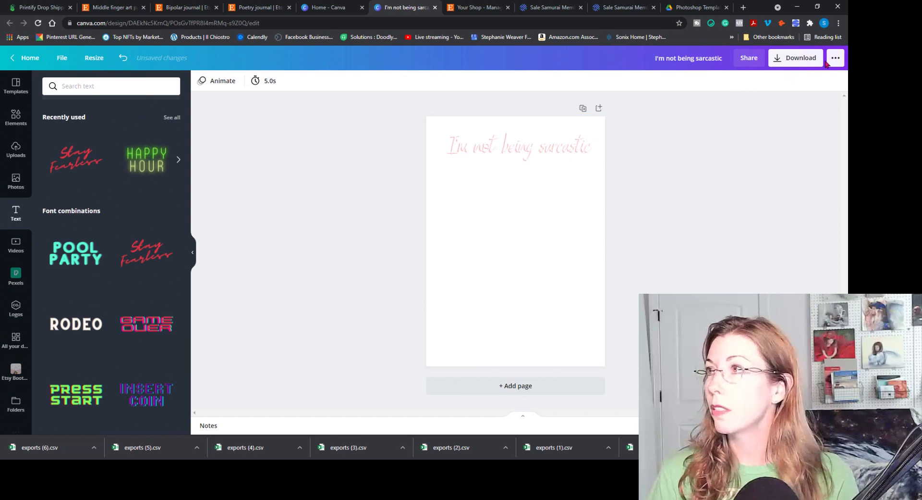
Download the caption-only design as a 1810 x 2534 px PNG with a transparent background.
click(550, 154)
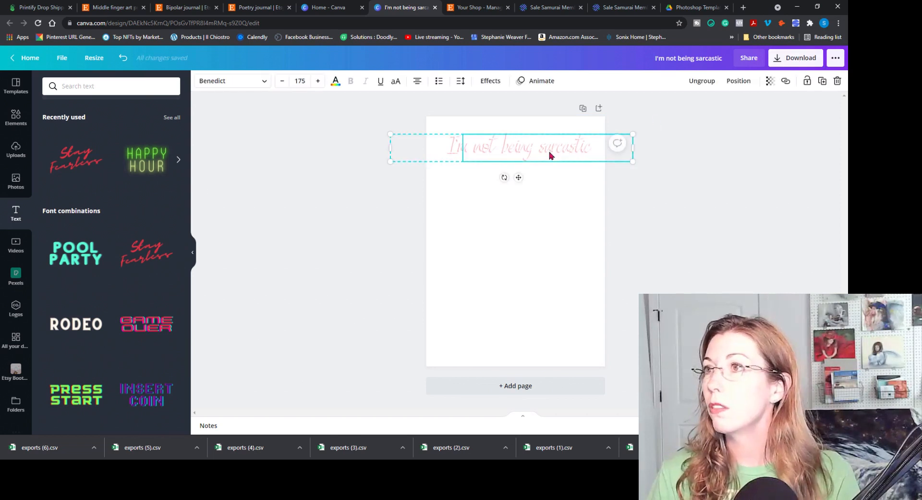
click(725, 174)
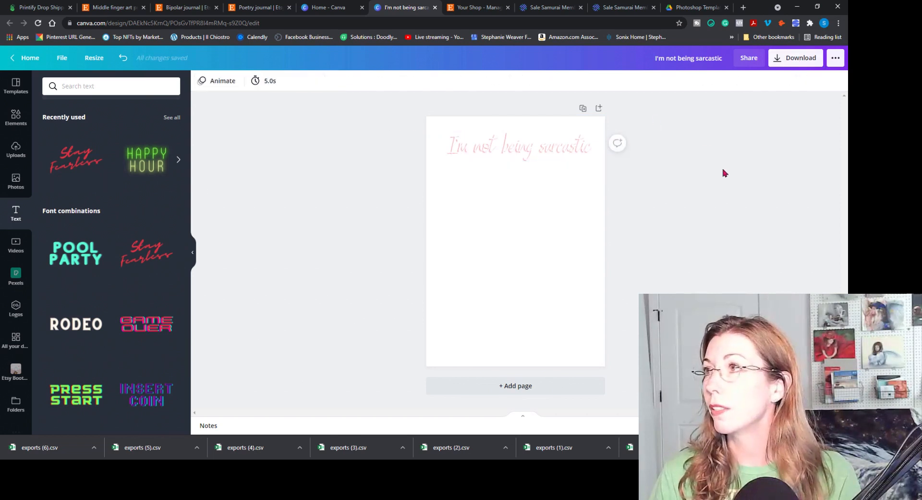
click(792, 57)
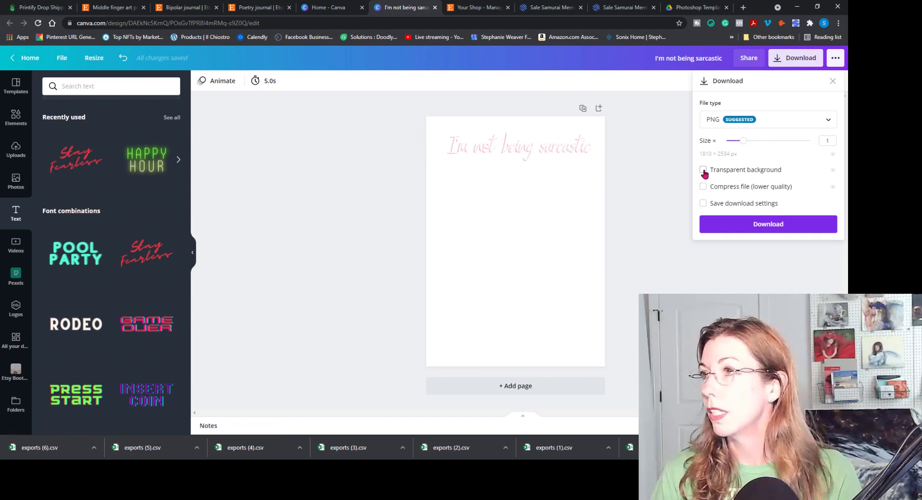
click(764, 229)
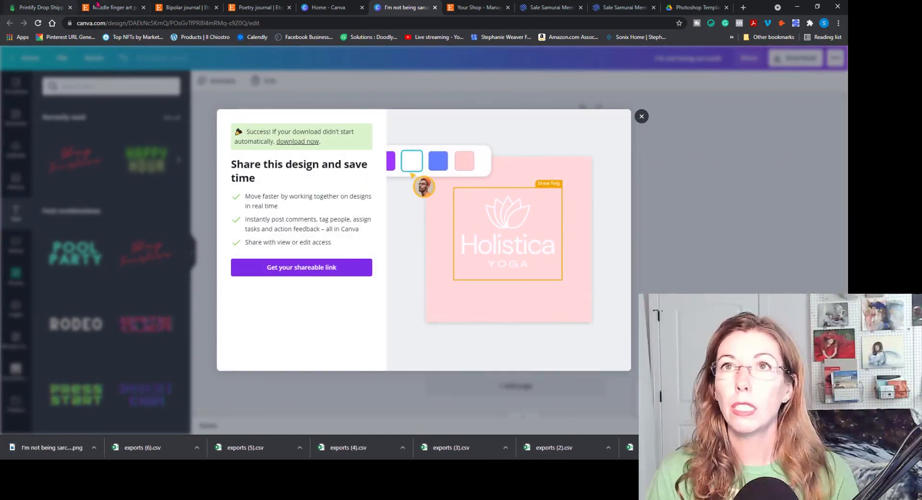
Switch to Printify, return from the product editor to the store's product list, and duplicate the Middle Finger Notebook journal.
click(27, 9)
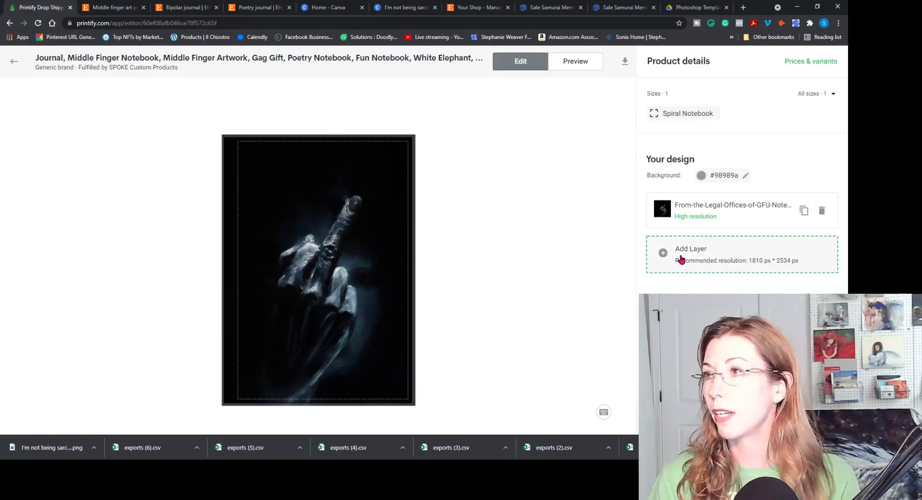
click(14, 63)
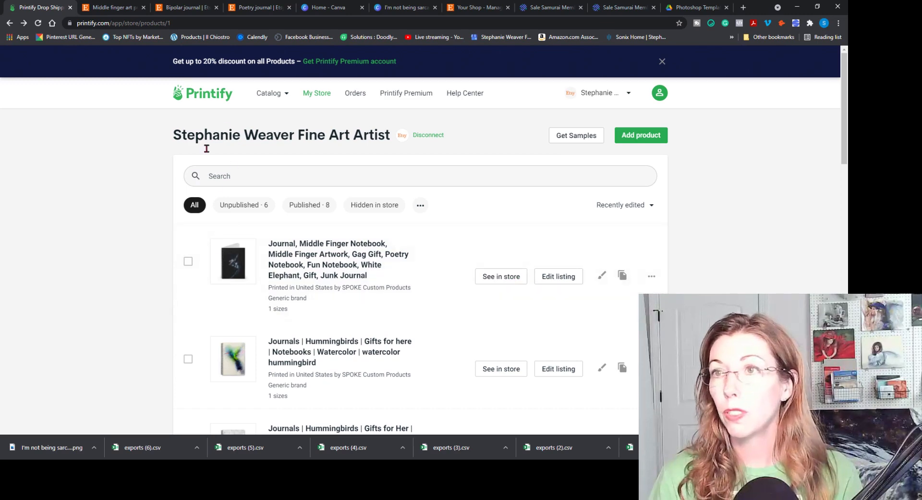
click(622, 274)
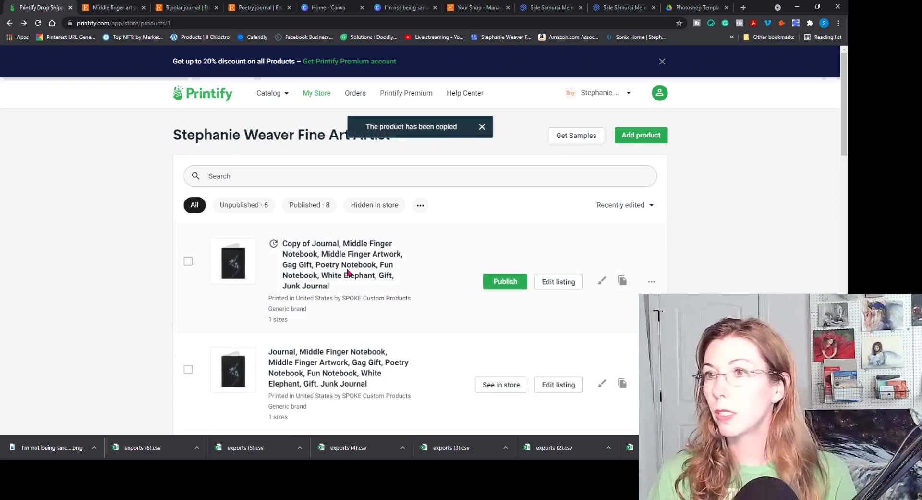
Open the copied journal's listing for editing and remove "Copy of" from its product title.
click(555, 285)
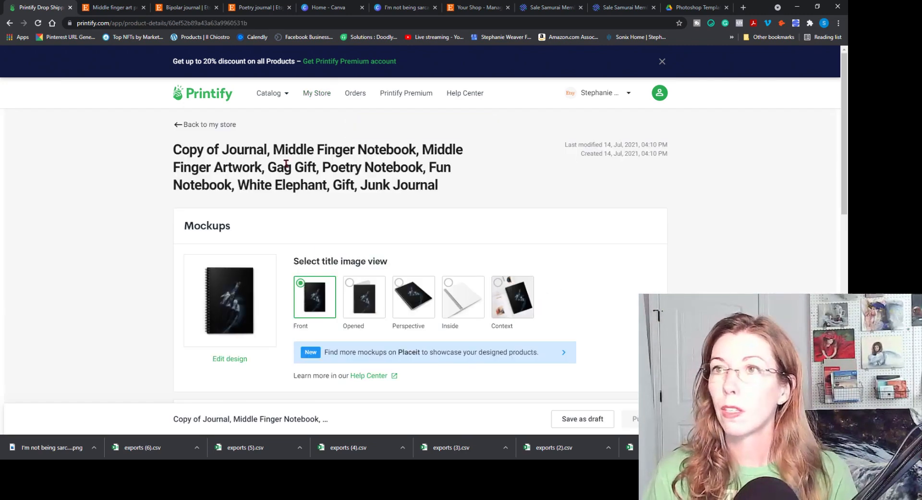
scroll(272, 308, down, 5)
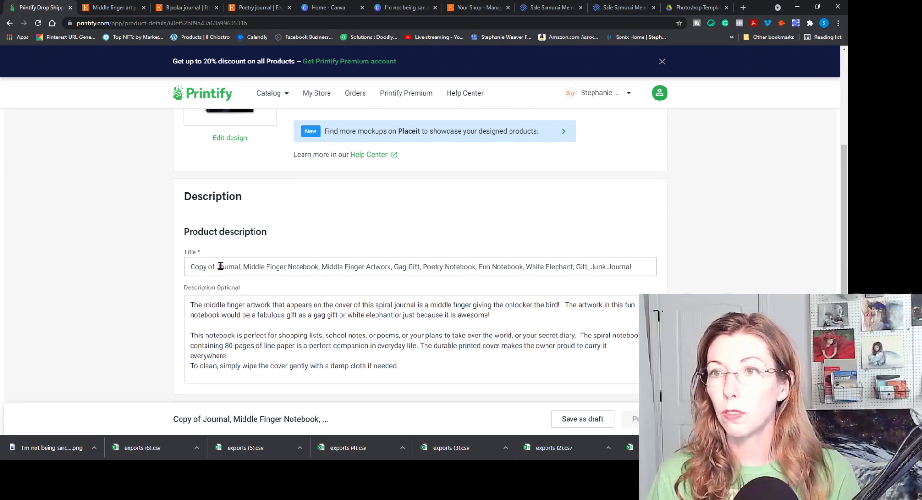
drag(221, 266, 188, 269)
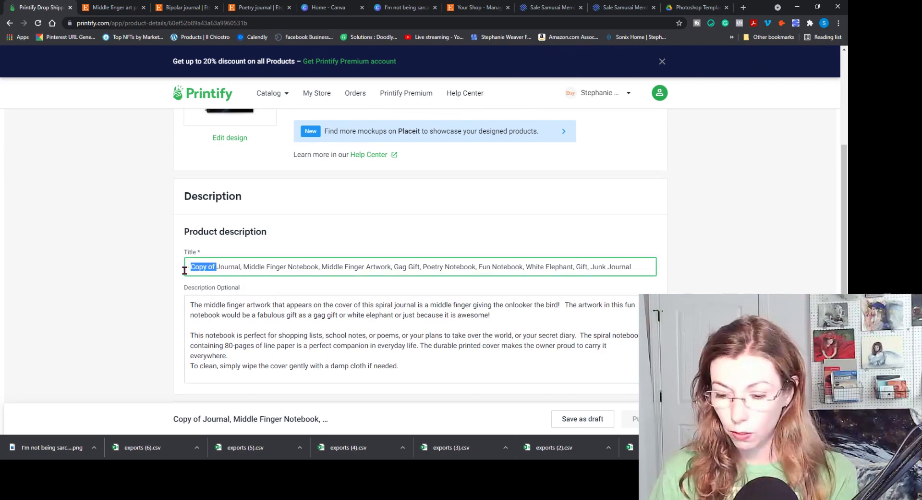
key(BackSpace)
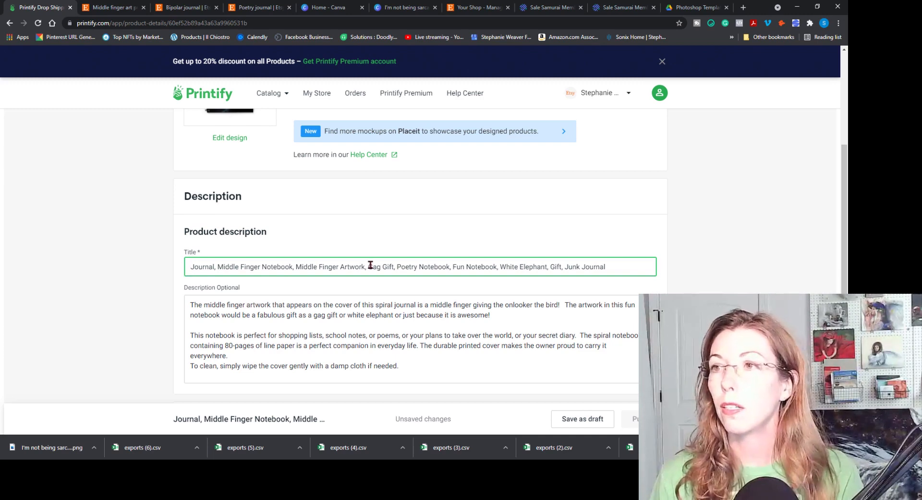
Move "Gag Gift" to the front of the product title and drop its comma, making it start with "Gag Gift Journal".
drag(395, 265, 368, 267)
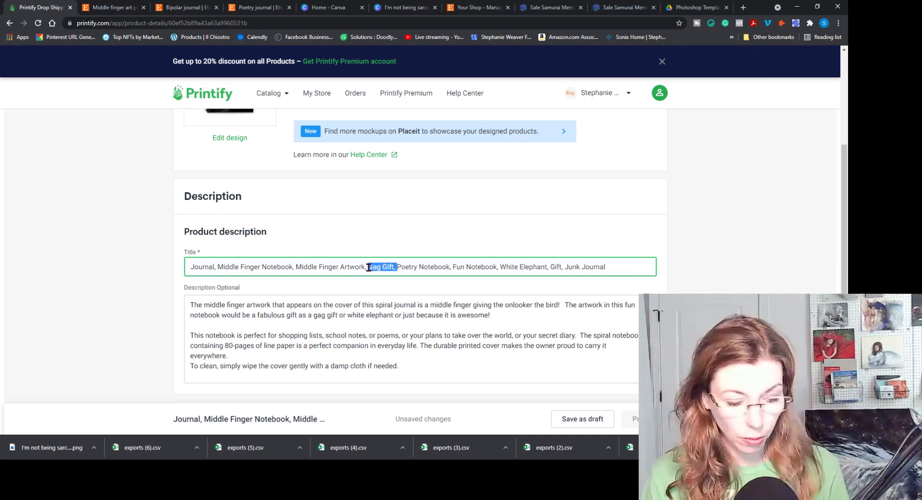
key(BackSpace)
click(185, 268)
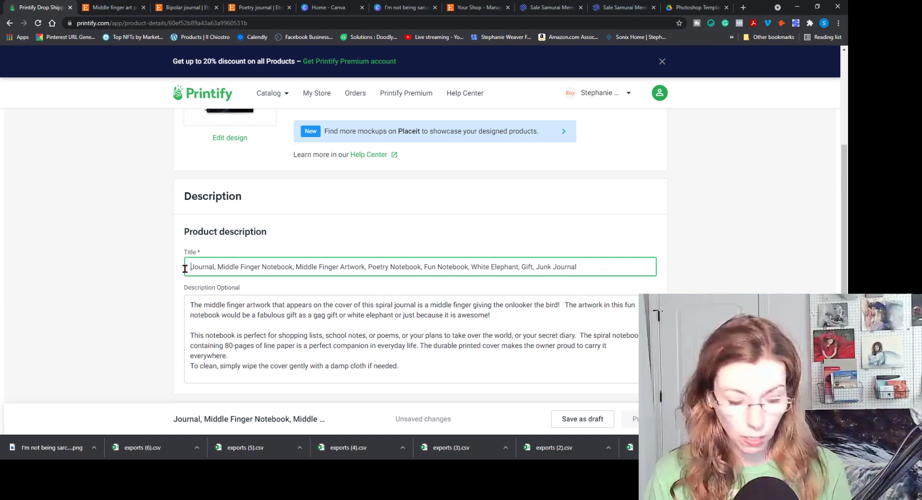
key(ctrl+v)
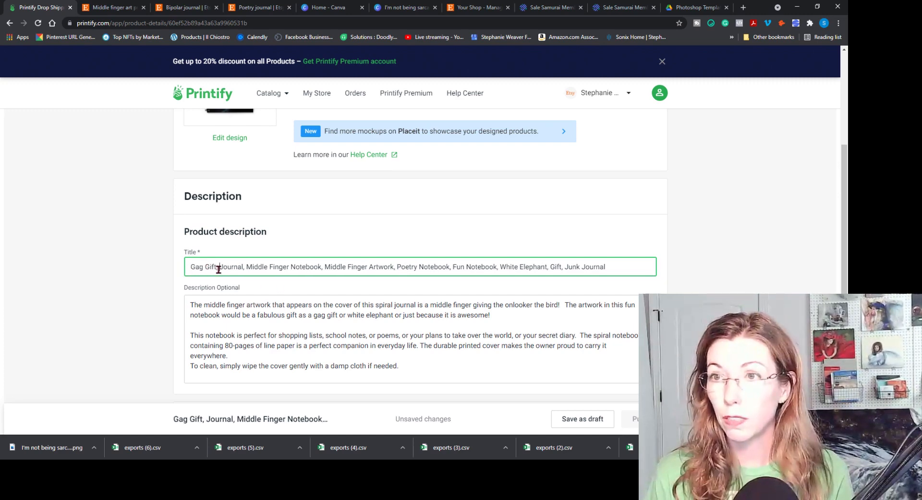
key(BackSpace)
key(BackSpace)
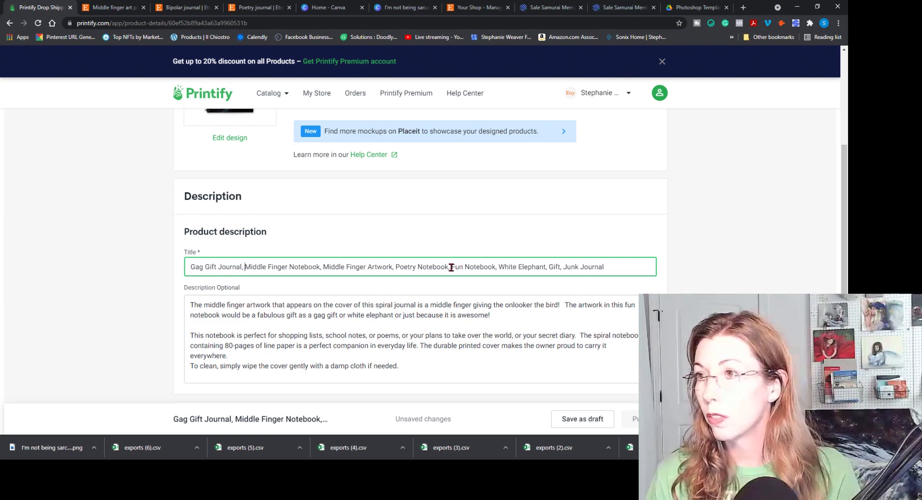
Move "Poetry Notebook" from the middle of the product title to its end, after "Junk Journal".
drag(451, 268, 397, 267)
key(BackSpace)
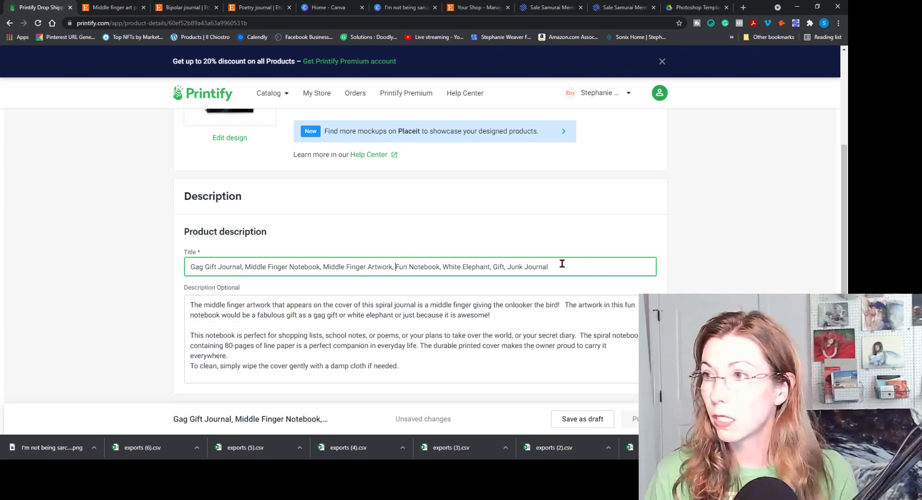
click(569, 266)
text(,)
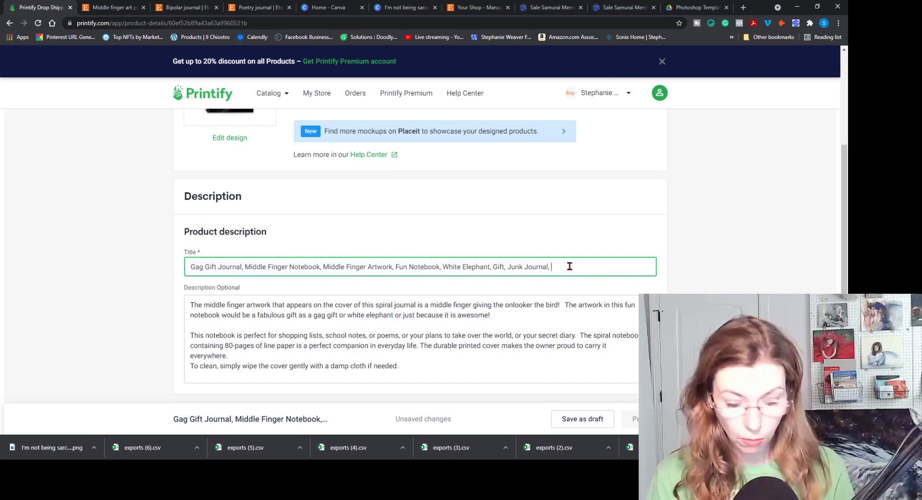
key(ctrl+v)
key(BackSpace)
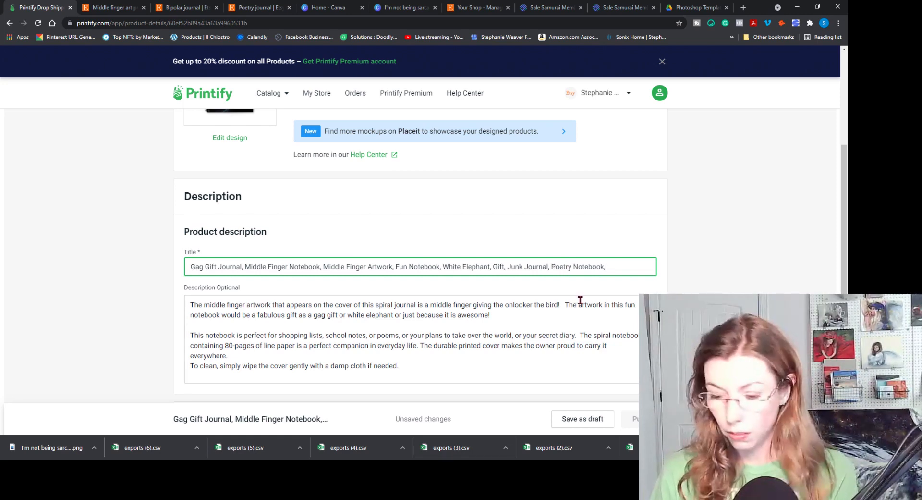
Review the copied notebook's product description, mockups and remaining listing details.
scroll(530, 303, down, 5)
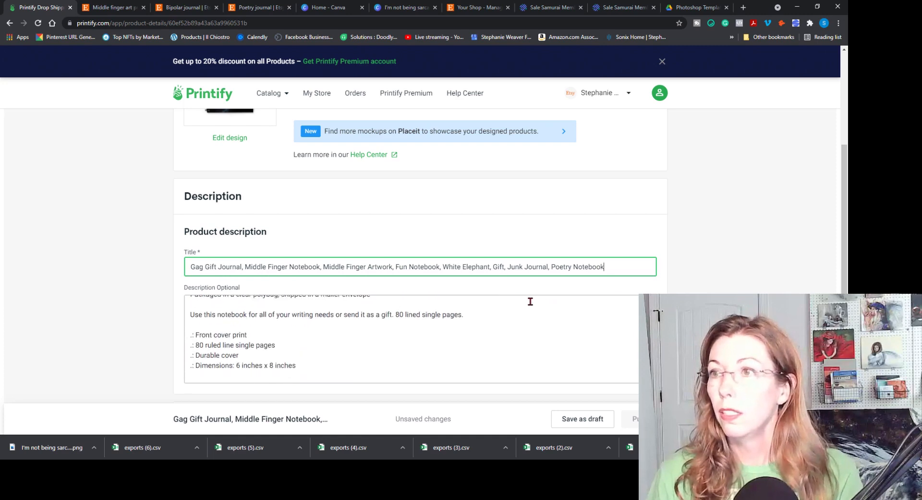
scroll(530, 303, up, 5)
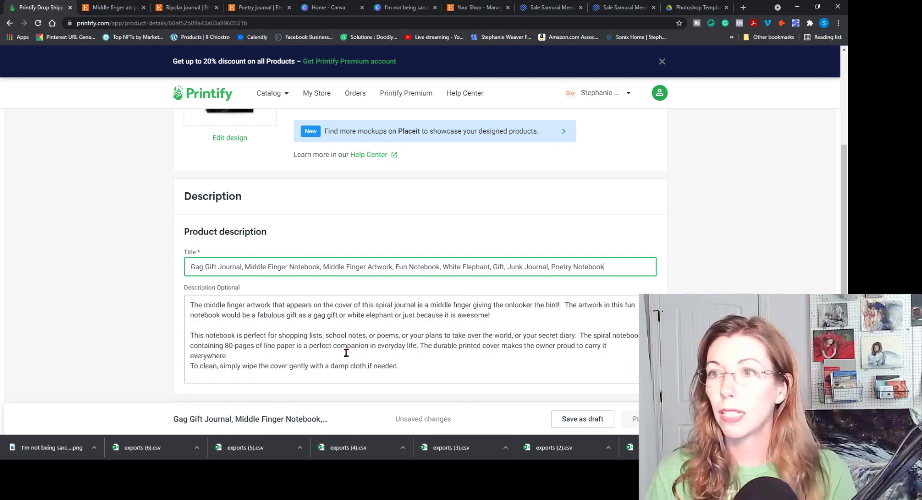
scroll(530, 259, up, 4)
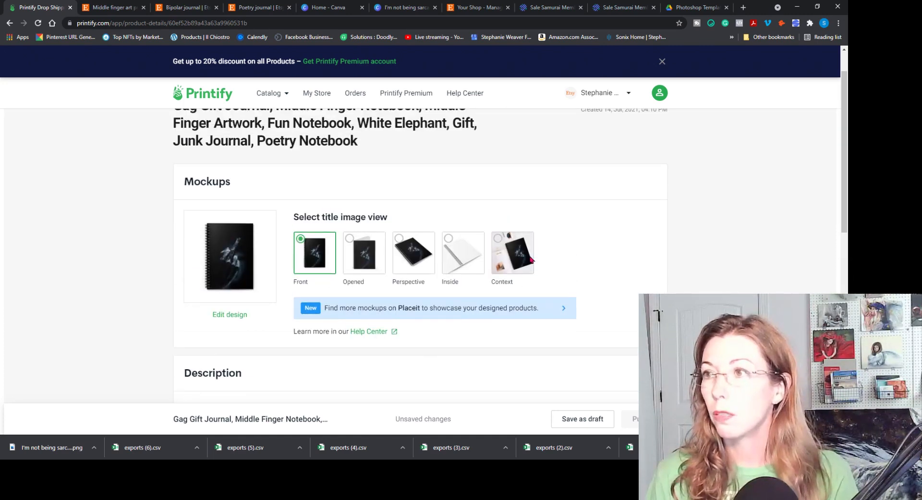
scroll(530, 259, down, 5)
scroll(530, 259, down, 5)
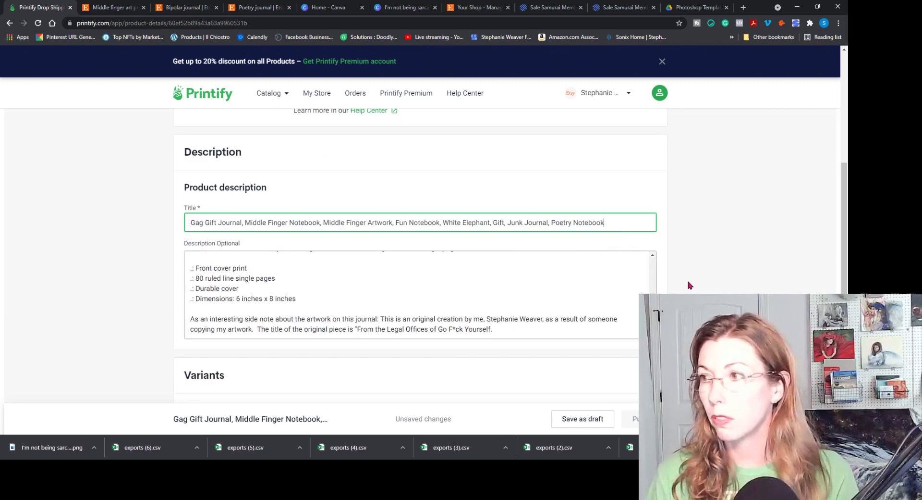
scroll(689, 284, down, 5)
scroll(629, 311, up, 10)
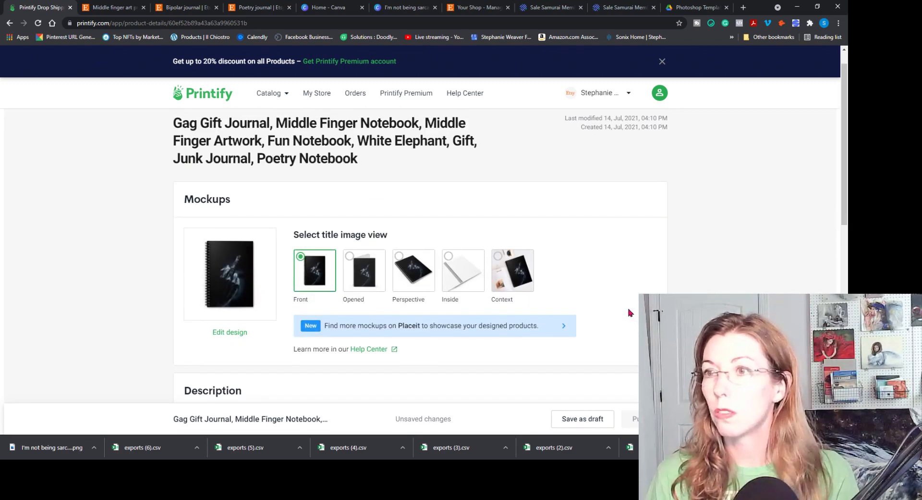
Open the notebook's design for editing and add "I'm not being sarcastic.png" from the Downloads folder as a new layer.
click(236, 332)
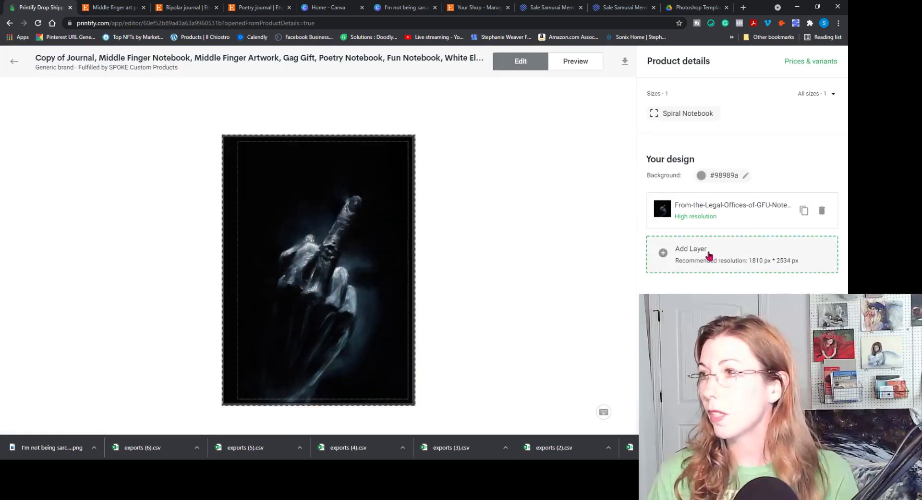
click(708, 254)
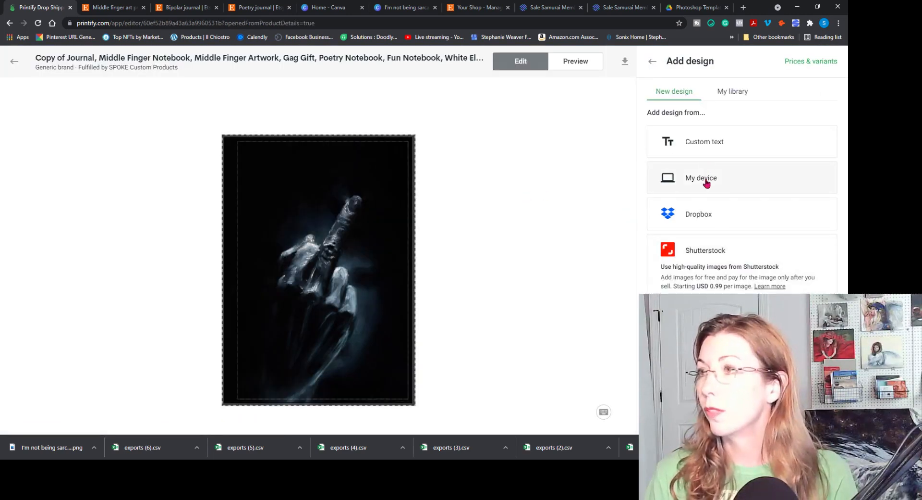
click(707, 181)
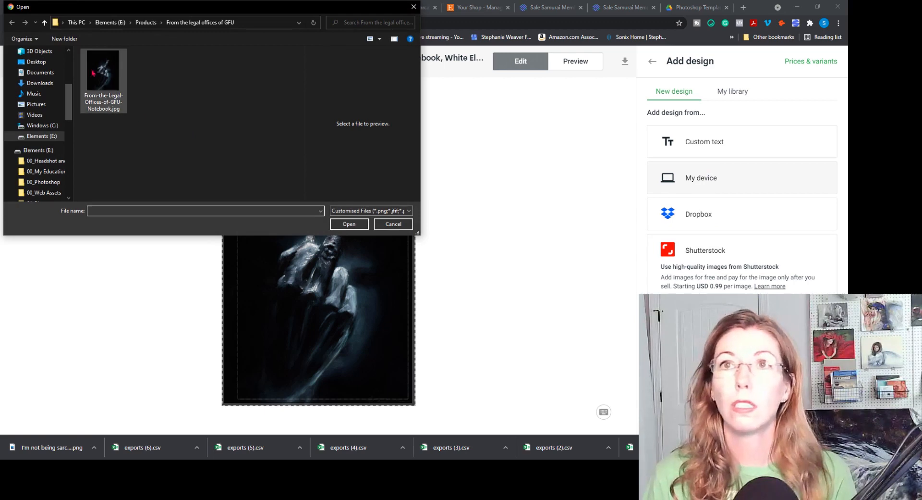
click(102, 86)
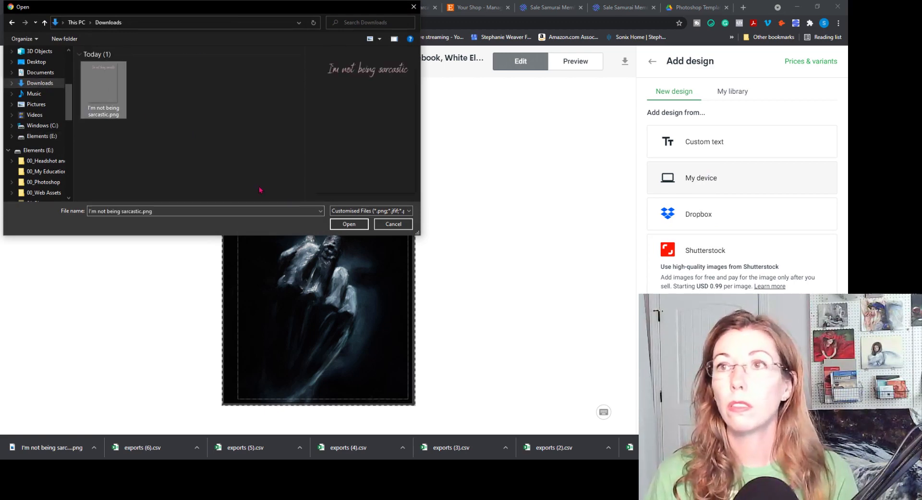
click(349, 224)
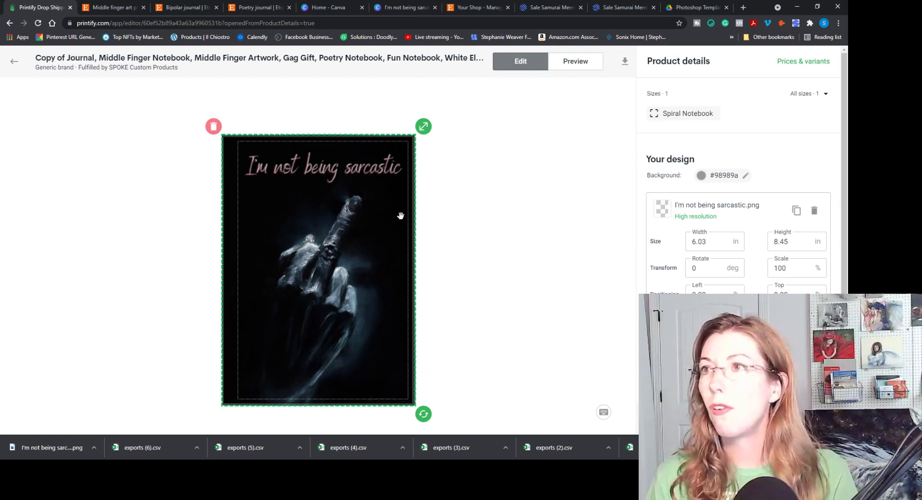
Enlarge the caption layer slightly and reposition it to span the cover above the hand within the print margins.
mouse_move(419, 128)
mouse_down()
mouse_move(432, 110)
mouse_move(423, 130)
mouse_up()
drag(391, 187, 389, 201)
click(516, 231)
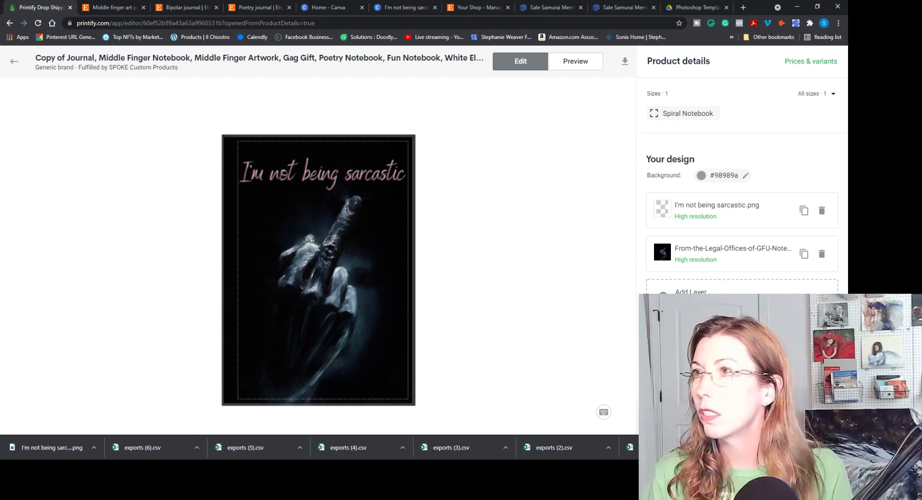
Preview the captioned notebook and publish the Gag Gift Journal product to the store.
click(571, 68)
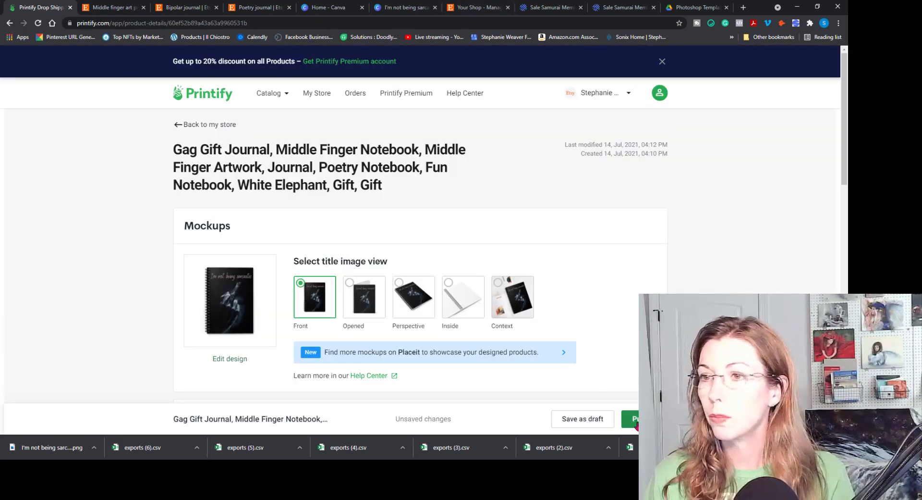
click(635, 418)
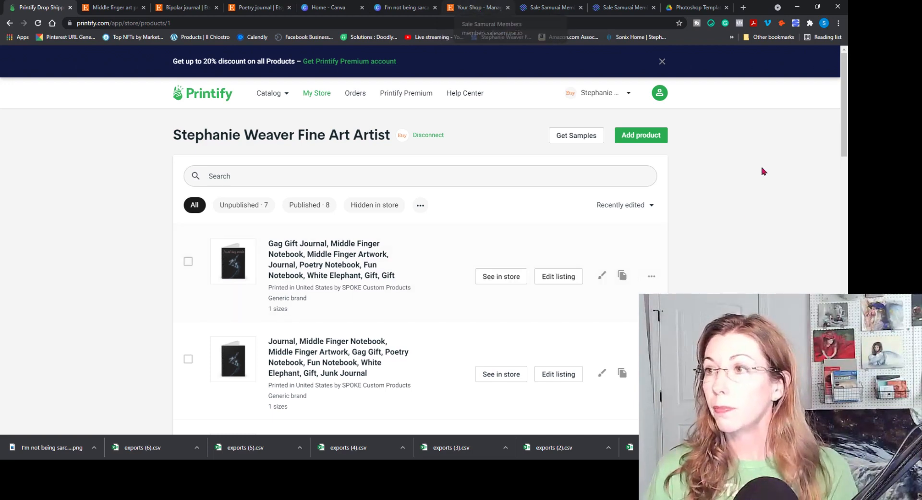
Switch to the Etsy Shop Manager and open the newly published Gag Gift Journal listing.
click(461, 8)
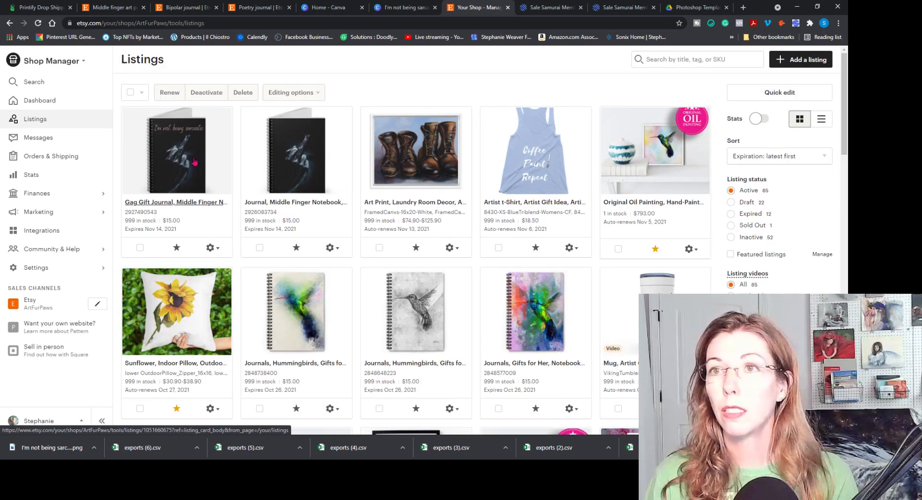
click(193, 162)
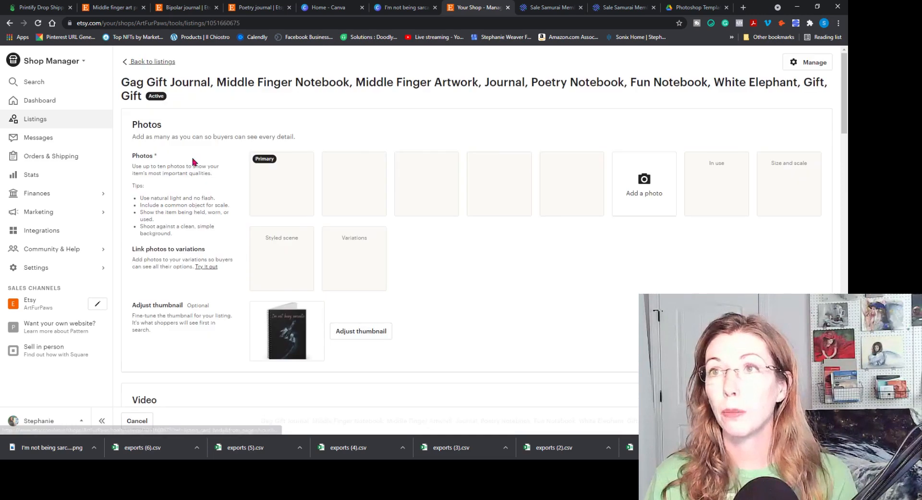
Add the thank-you, 10% off newsletter and follow-us images from 00_Common Assets Digital Download to the listing photos, and move the thank-you image behind the others.
click(632, 192)
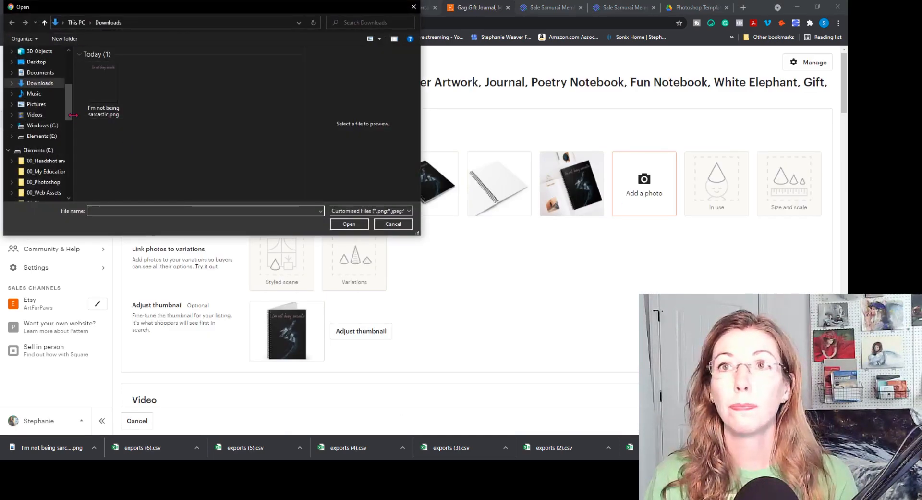
scroll(53, 115, down, 2)
click(47, 119)
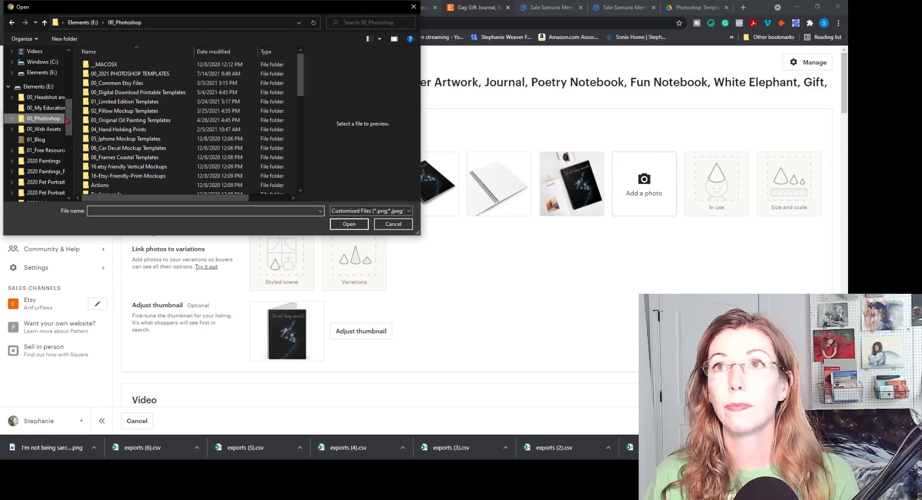
double_click(102, 74)
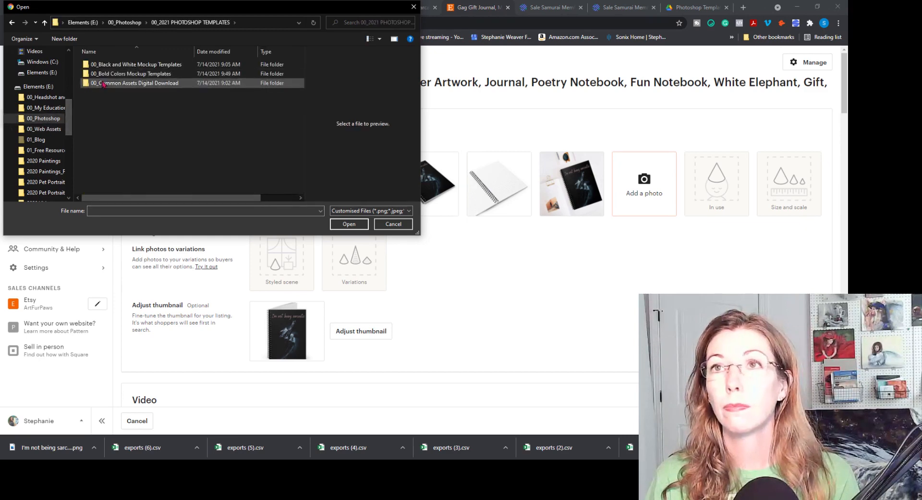
double_click(102, 83)
click(210, 81)
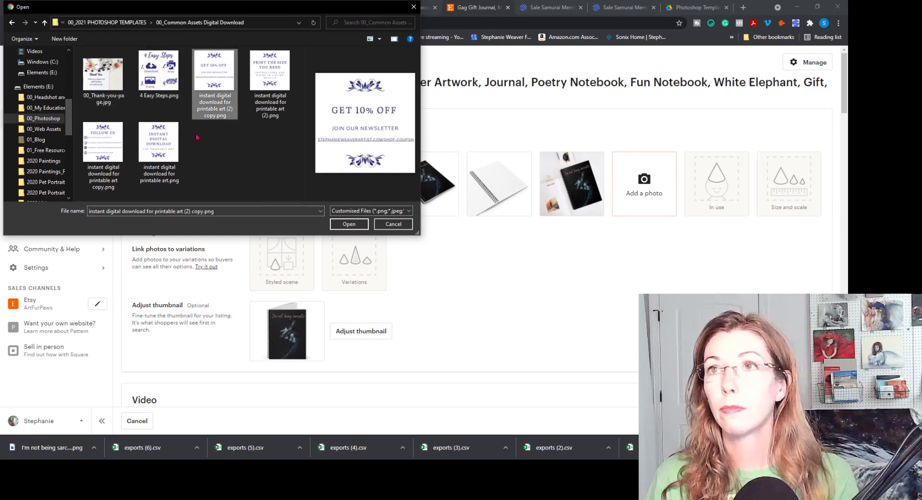
ctrl+click(115, 161)
ctrl+click(108, 92)
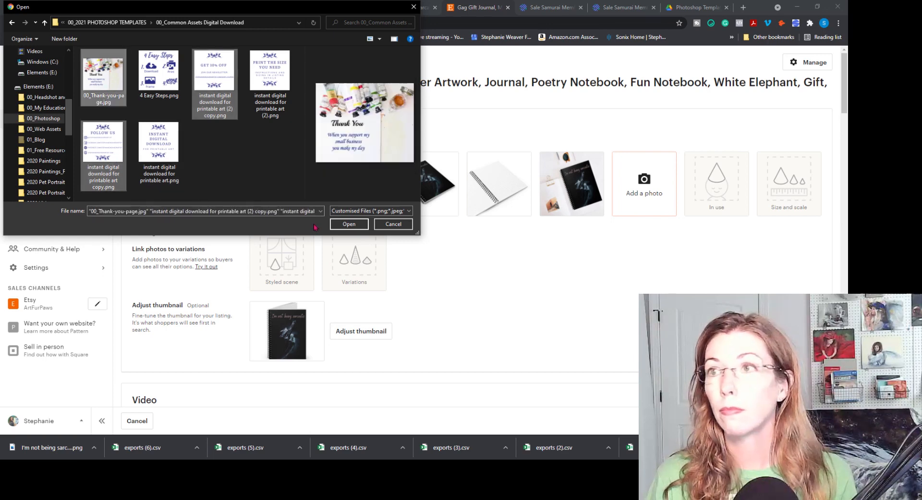
click(350, 224)
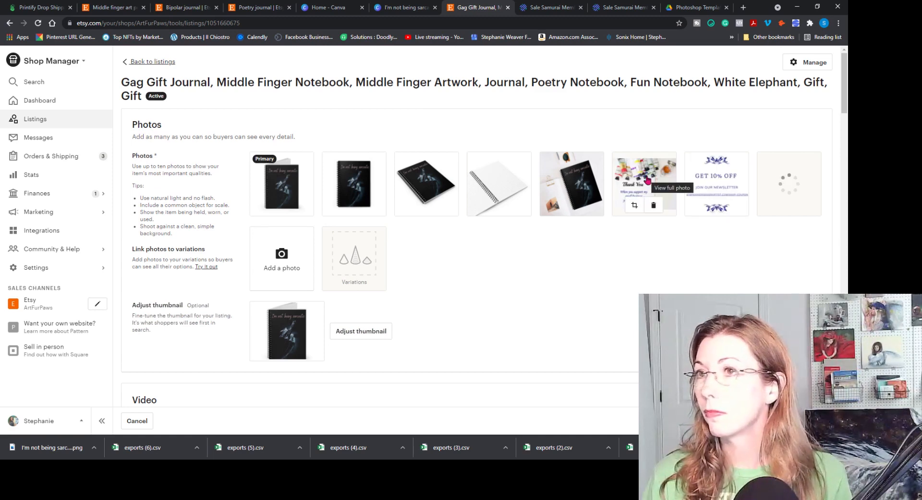
drag(646, 179, 797, 181)
Set the listing's primary color to Black and open the secondary color choices.
scroll(595, 287, down, 10)
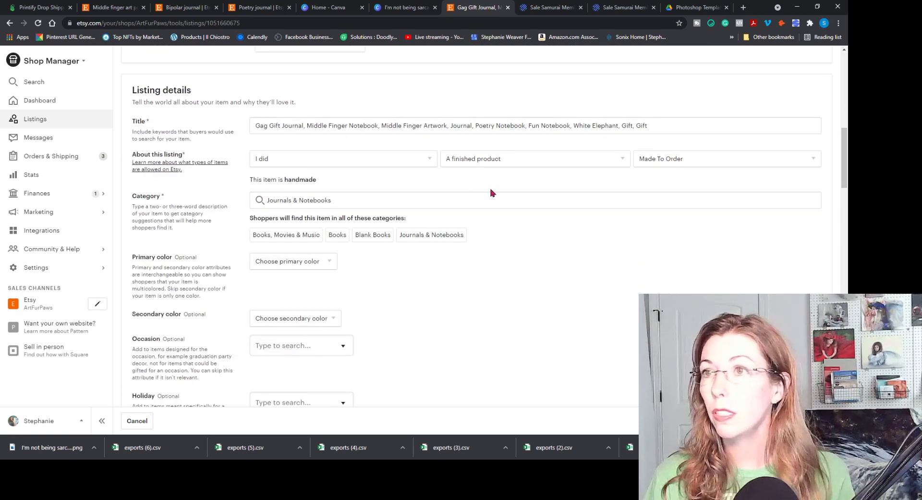
click(331, 267)
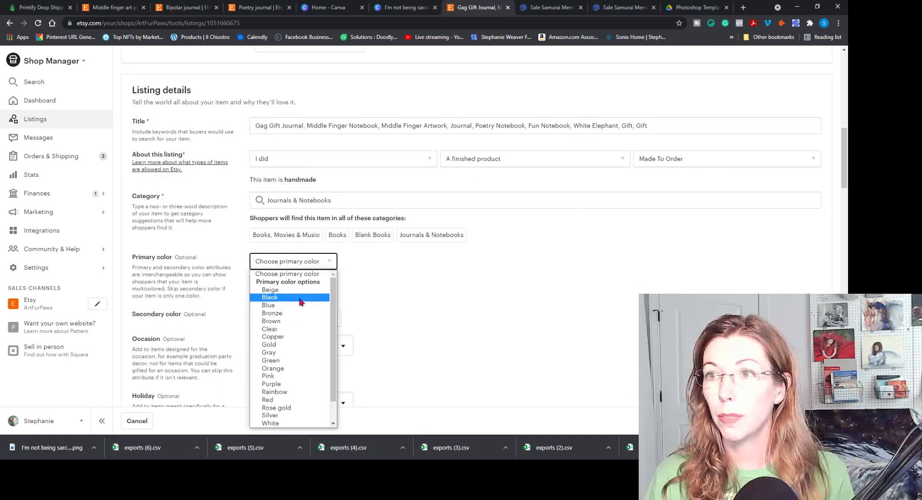
click(313, 298)
click(318, 321)
click(305, 301)
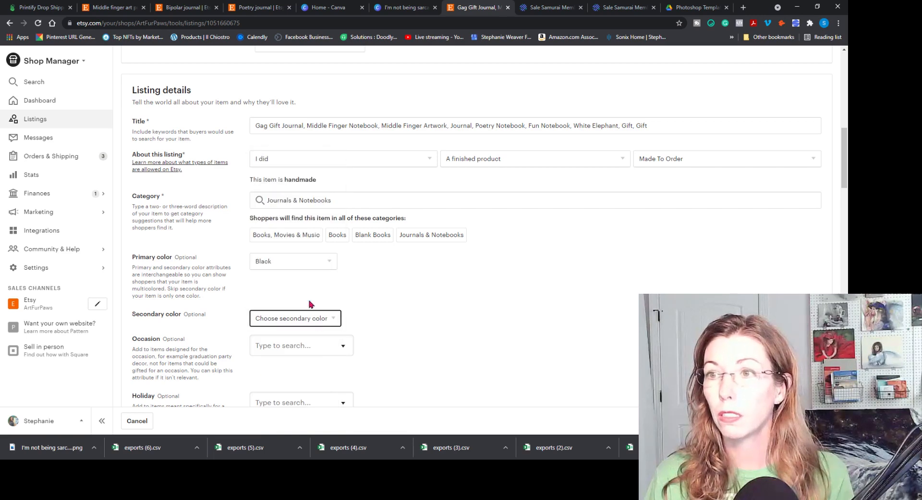
Set the listing's secondary color to White and select Printify as its production partner.
scroll(485, 279, up, 3)
scroll(485, 280, down, 8)
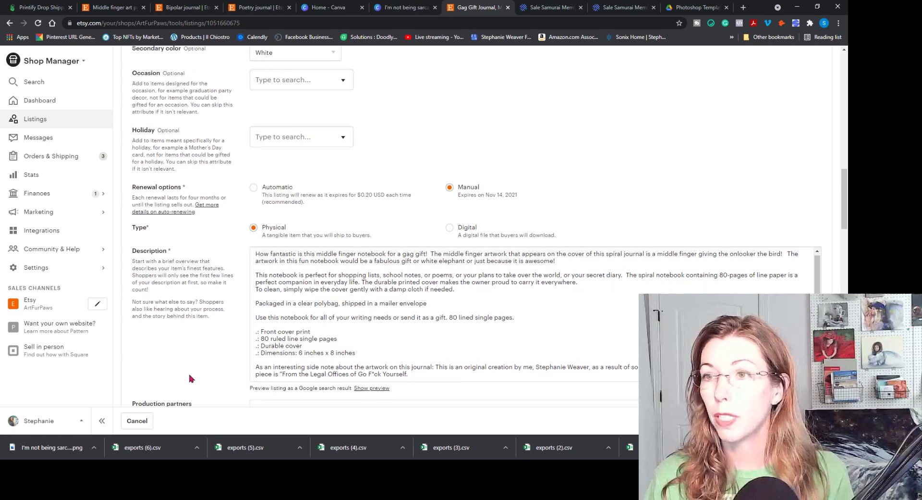
scroll(262, 320, down, 3)
click(261, 280)
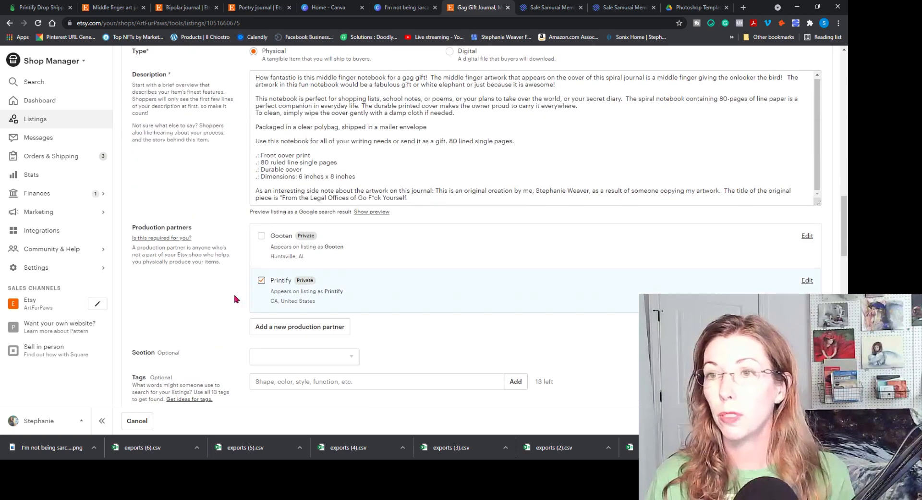
Assign the listing to the FUN NOTEBOOKS shop section.
scroll(237, 299, down, 3)
click(309, 229)
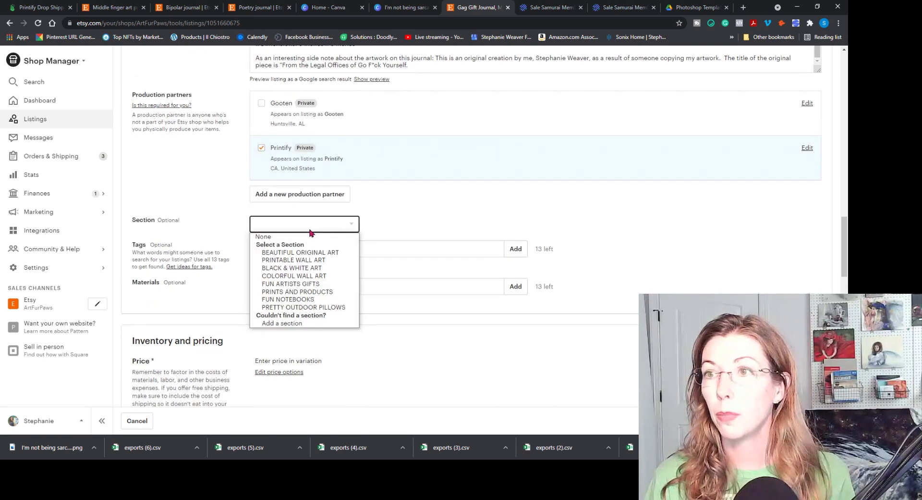
click(311, 300)
Copy "Gag Gift" from the listing title and add it as a tag.
click(277, 250)
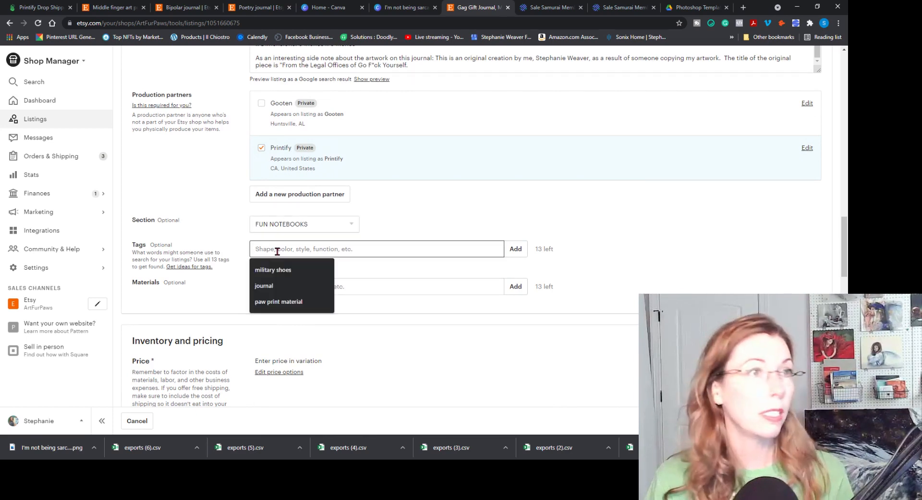
scroll(277, 250, up, 10)
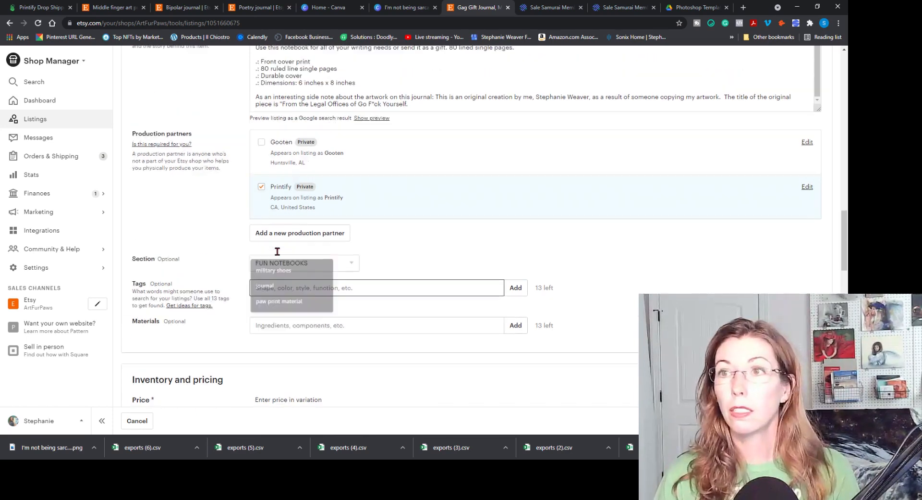
scroll(277, 255, up, 4)
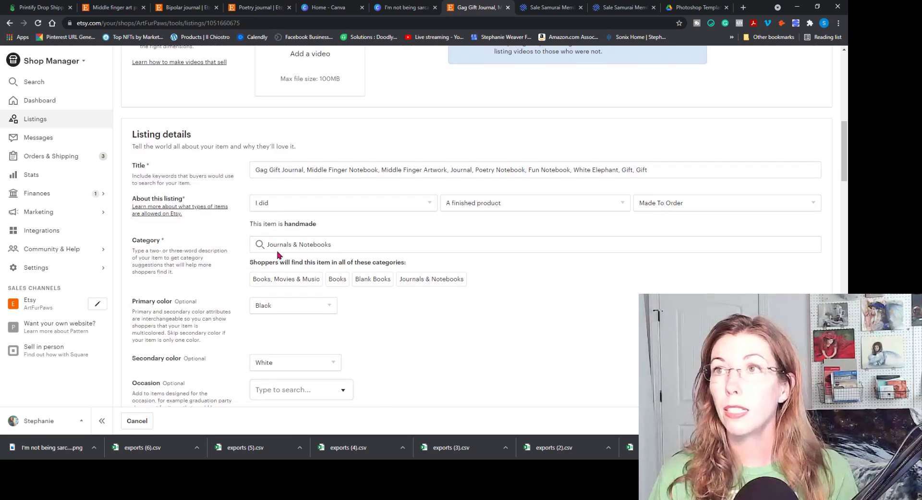
click(267, 174)
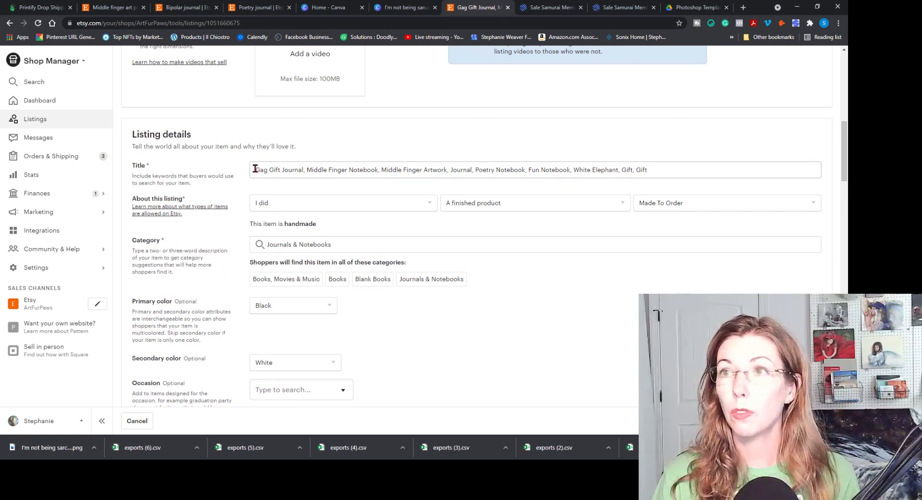
key(ctrl+a)
click(258, 169)
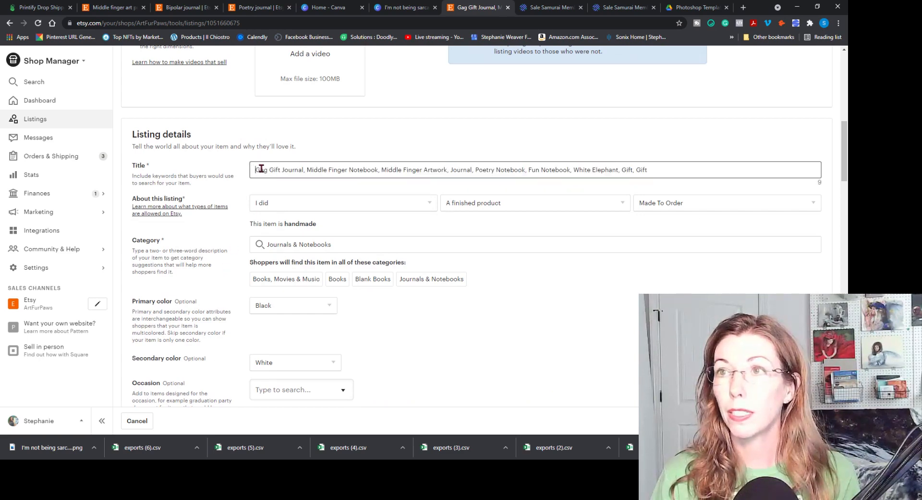
drag(258, 169, 282, 173)
key(ctrl+c)
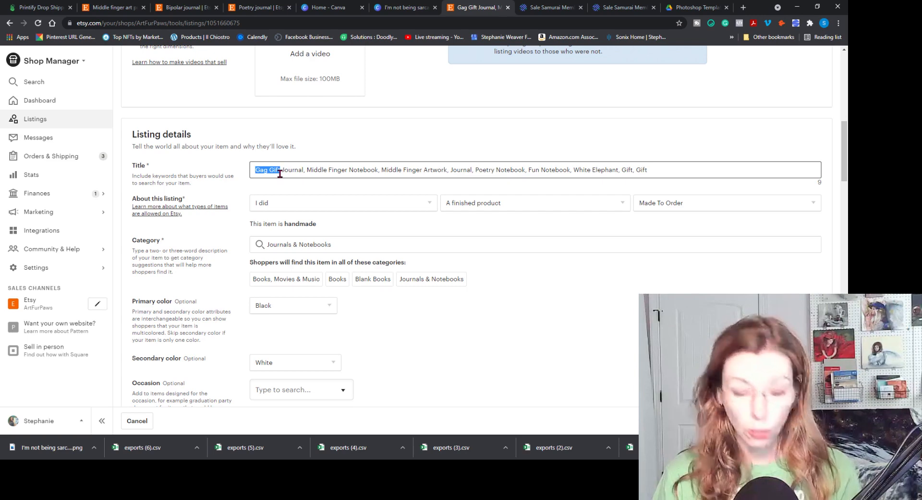
scroll(304, 274, down, 12)
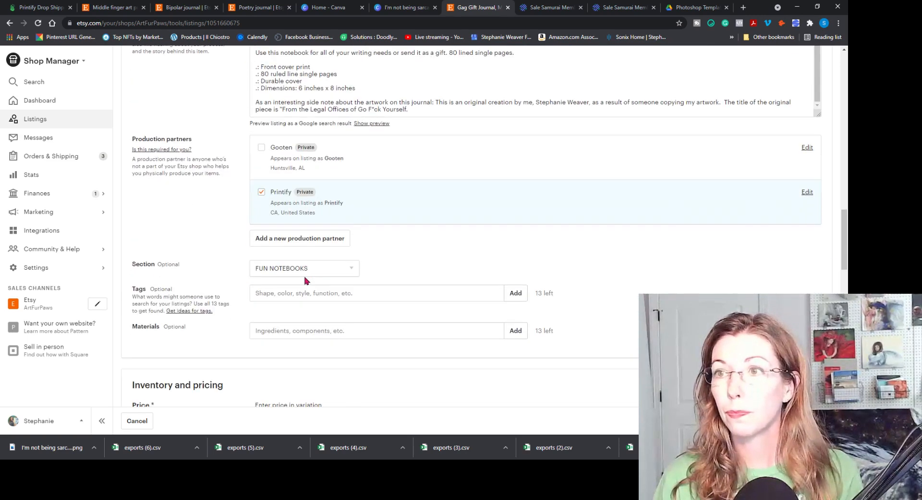
click(292, 293)
key(ctrl+v)
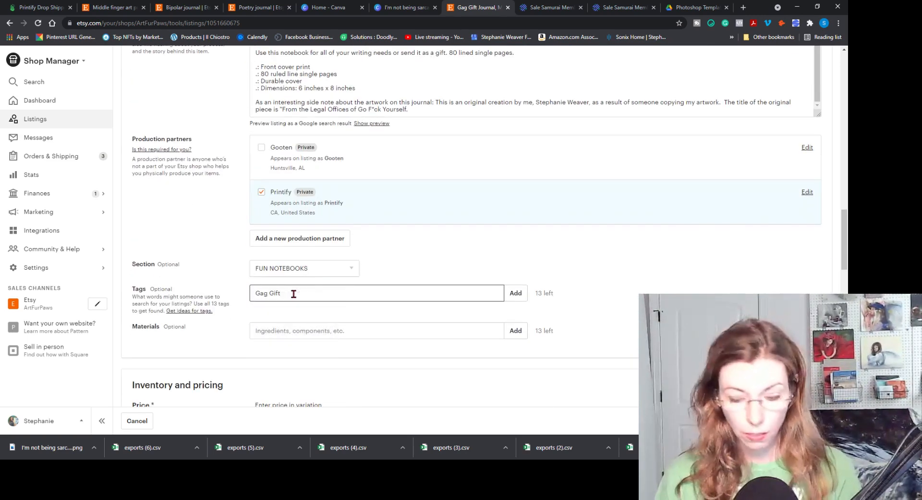
key(Return)
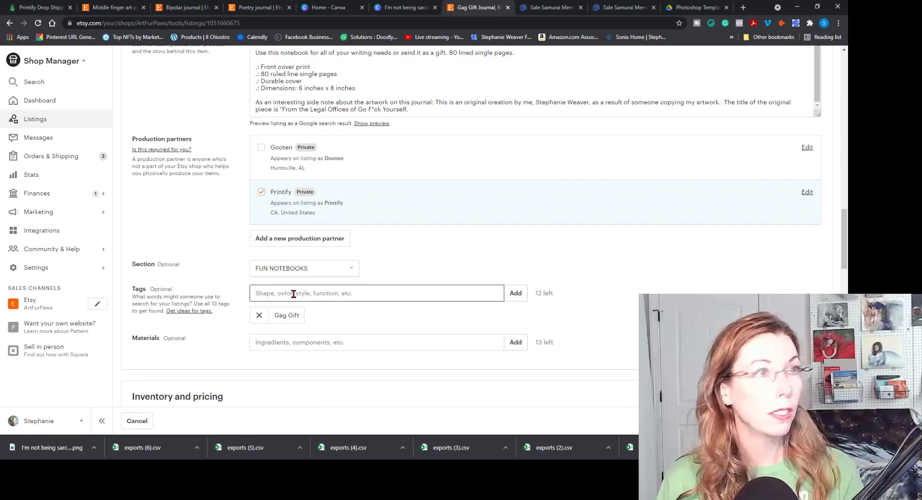
Add the tags "journal", "journals" and "junk journal" to the listing.
text(journa)
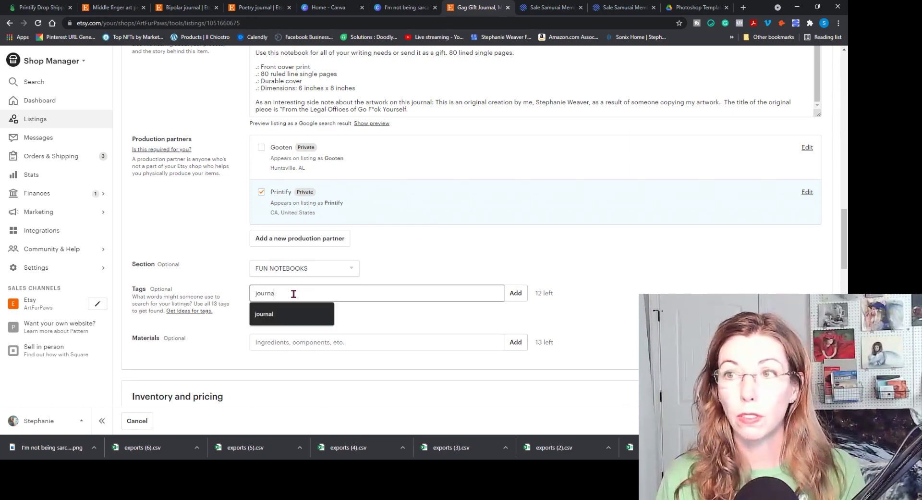
text(l)
key(Return)
text(jour)
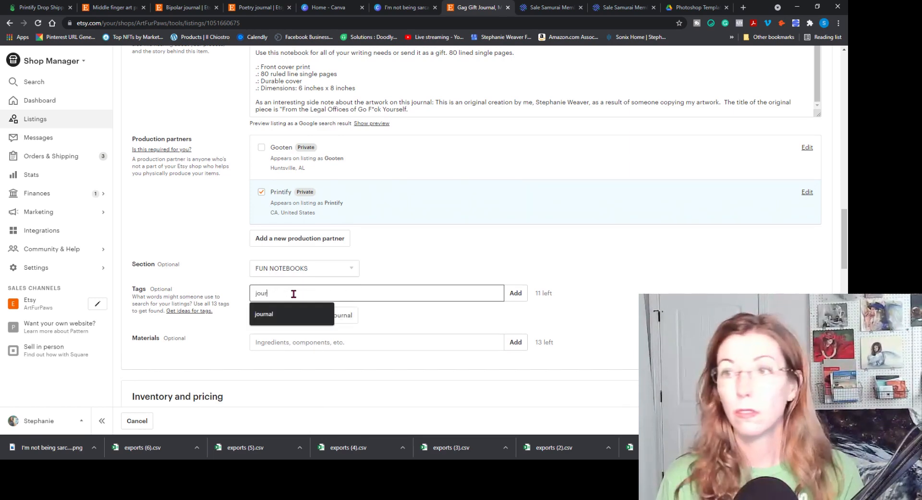
text(nals)
key(Return)
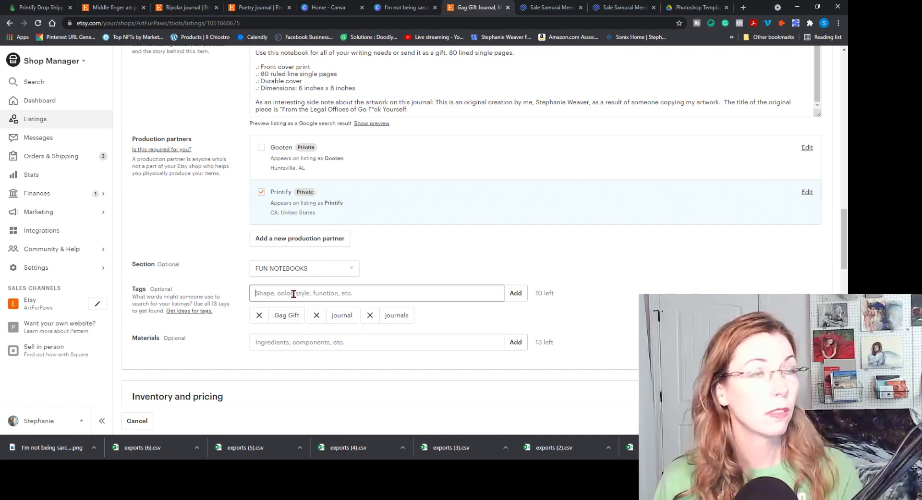
text(junk journal)
key(Return)
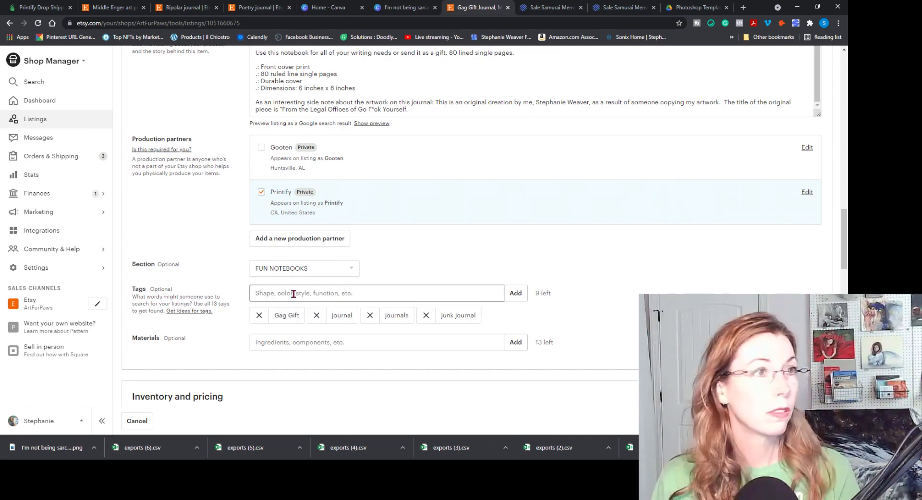
Add the tags "gift for her", "journal for women", "poetry journal", "feminist gift" and "lined journal".
text(gift for her)
key(Return)
text(journal for women)
key(Return)
text(poetry journal)
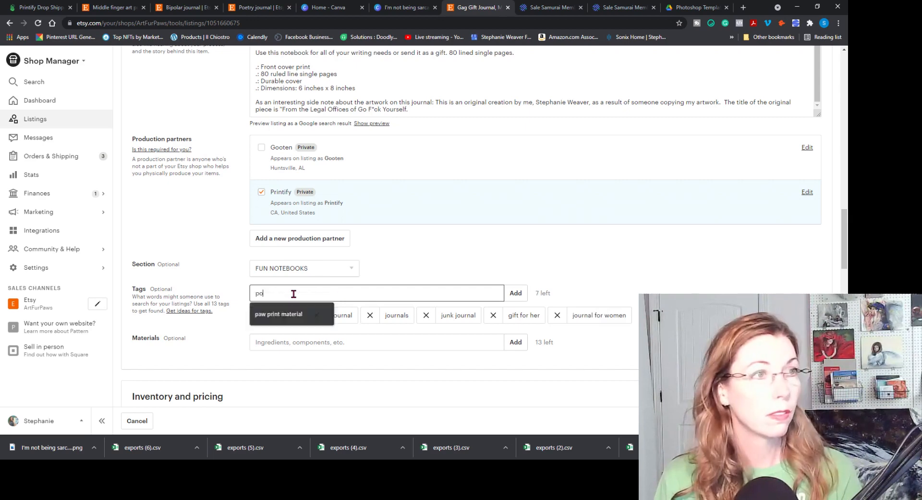
key(Return)
text(feminist gift)
key(Return)
text(lined journal)
key(Return)
Add the tags "fun notebook", "middle finger art", "white elephant" and "gift idea".
text(fun notebook)
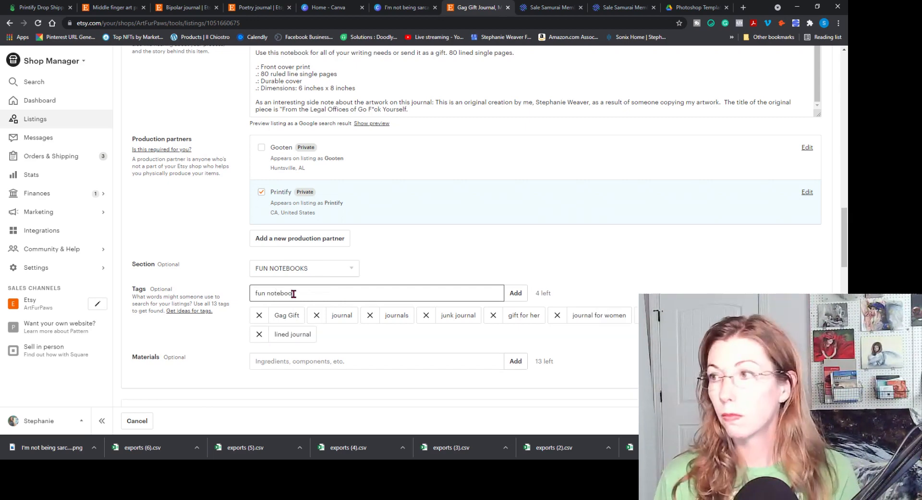
key(Return)
text(middle finger art)
key(Return)
text(whit)
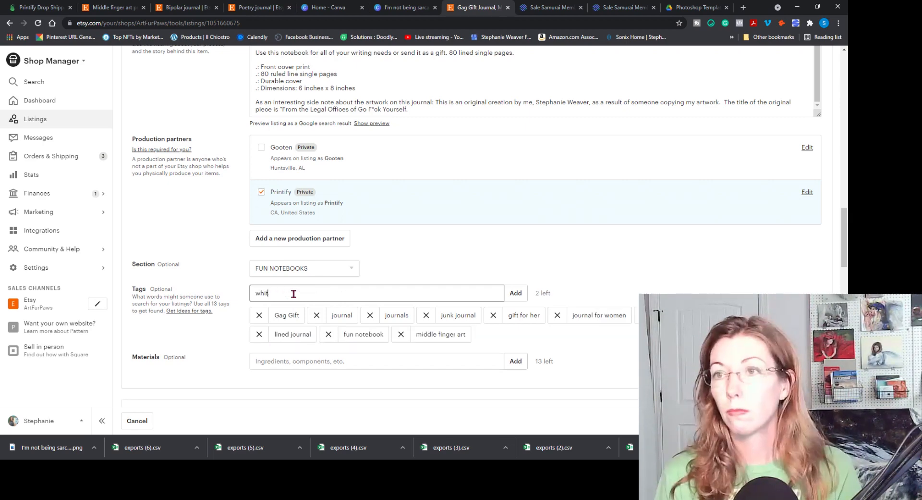
text(e elephant)
key(Return)
text(gift idea)
key(Return)
Open the listing's selected Gag Gift Journal shipping profile for editing and enter the shop's origin zip code.
scroll(293, 294, down, 12)
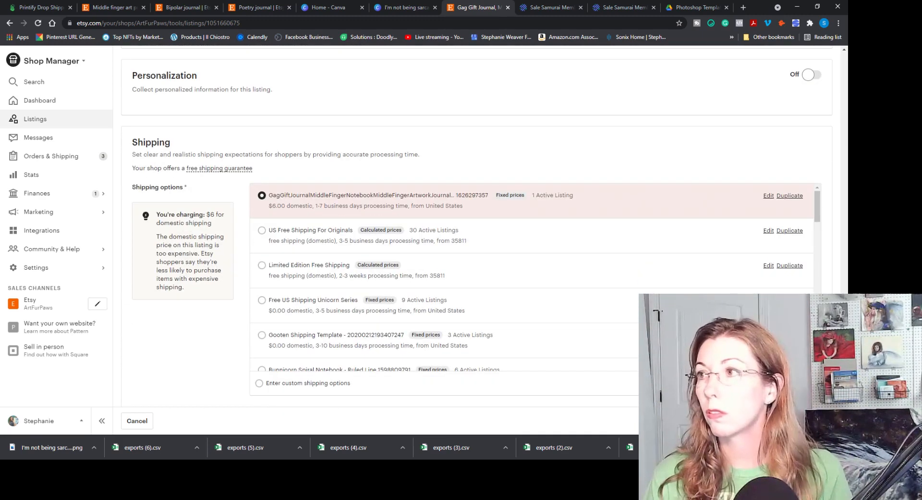
click(770, 197)
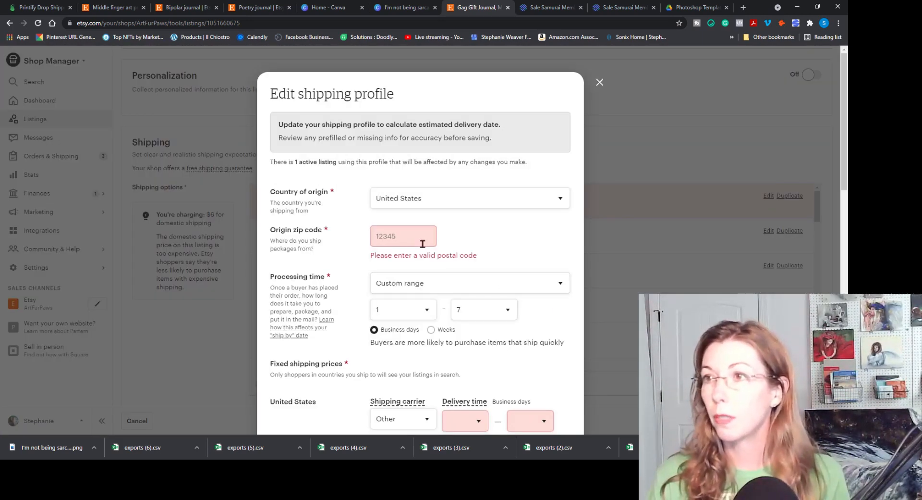
click(412, 239)
text(35)
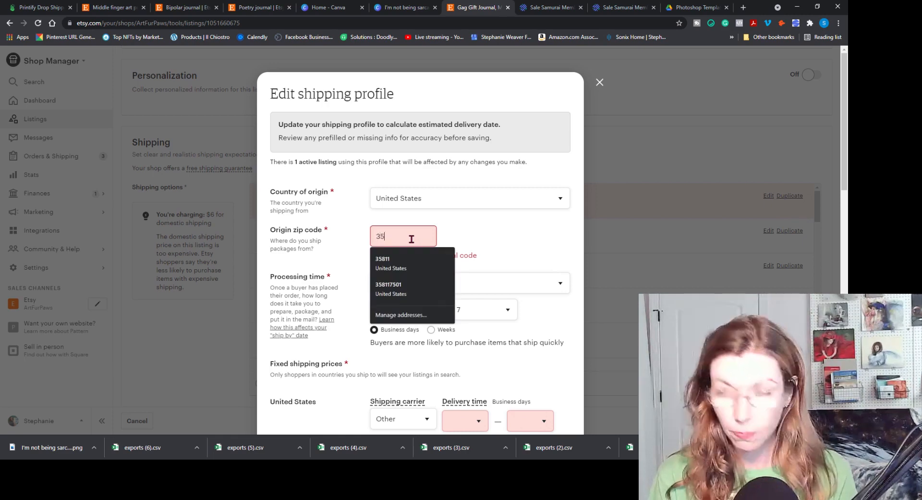
text(811)
click(512, 211)
Set the United States delivery time to 1–7 business days and save the shipping profile.
scroll(514, 226, down, 2)
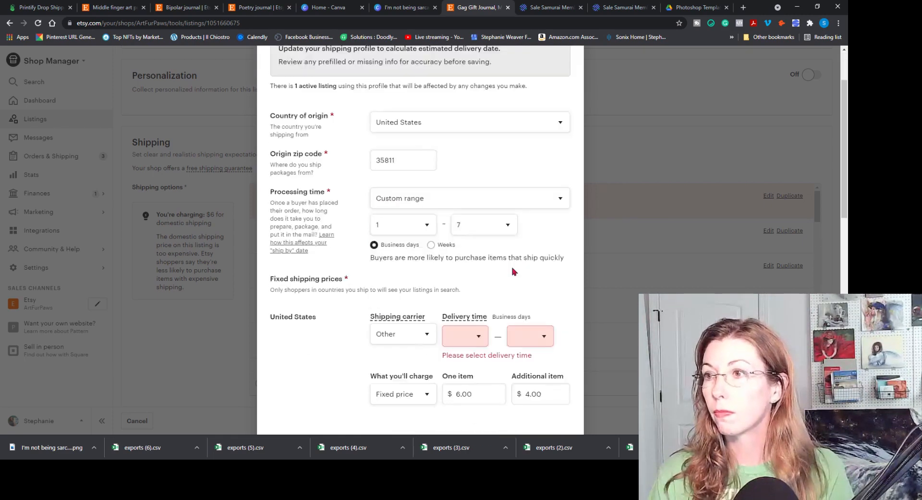
scroll(514, 272, down, 1)
click(471, 281)
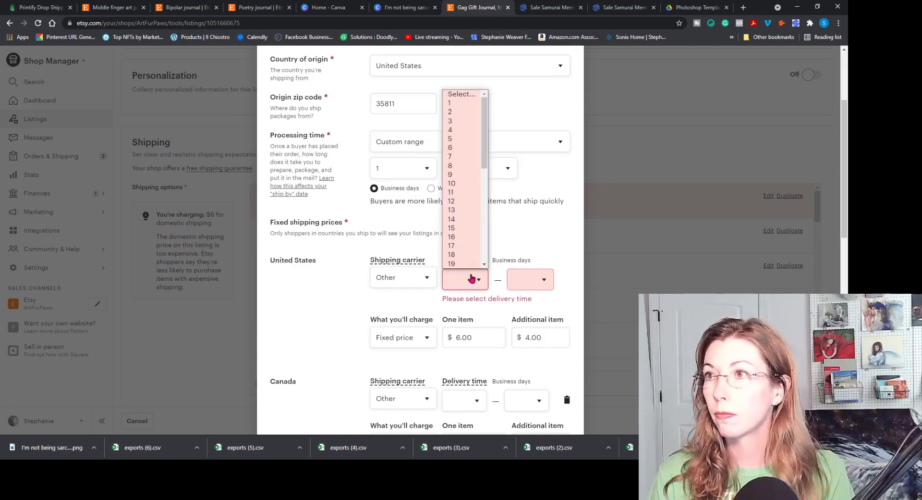
click(462, 101)
click(534, 278)
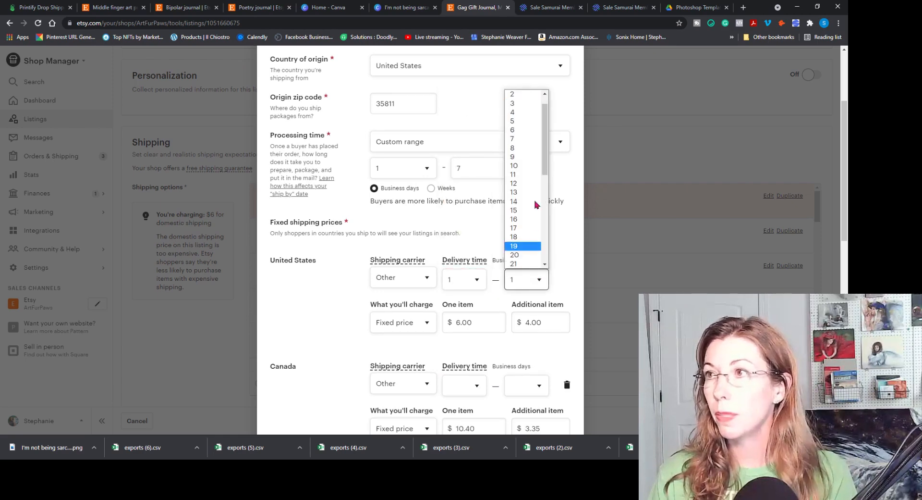
click(528, 139)
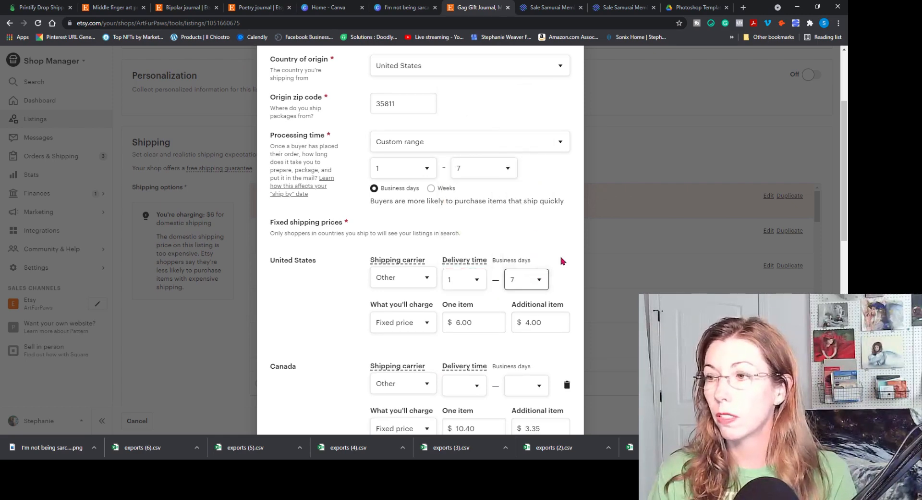
scroll(562, 259, down, 10)
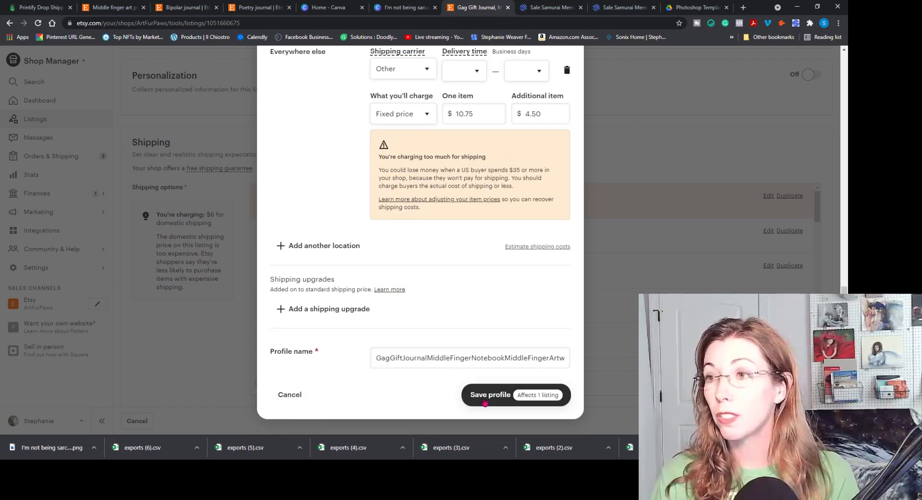
click(485, 399)
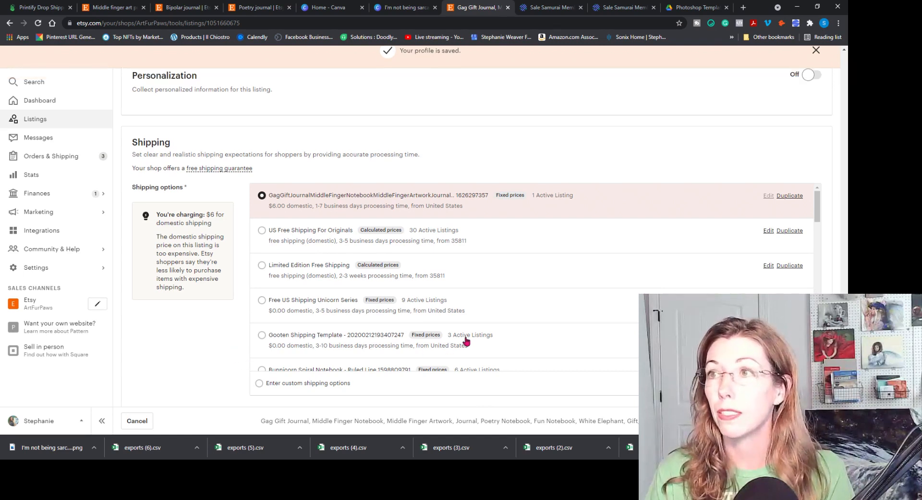
Submit the completed changes to the Gag Gift Journal listing.
scroll(521, 349, down, 8)
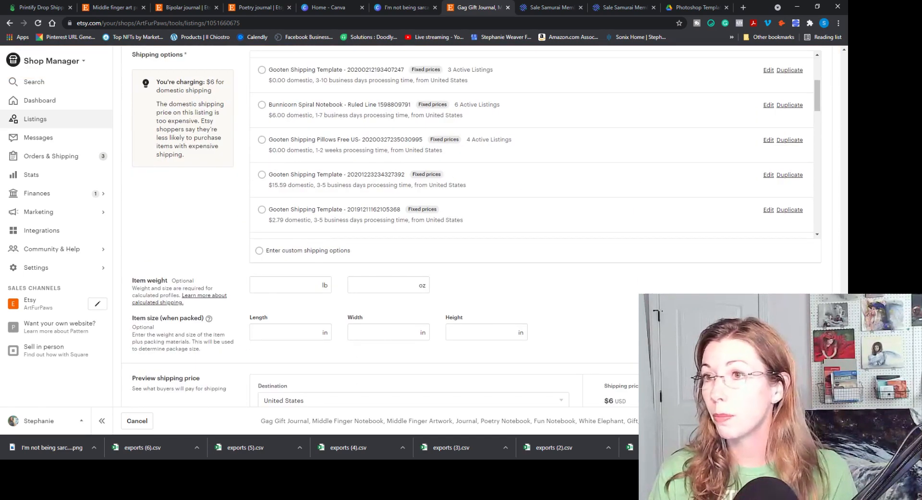
scroll(520, 349, down, 4)
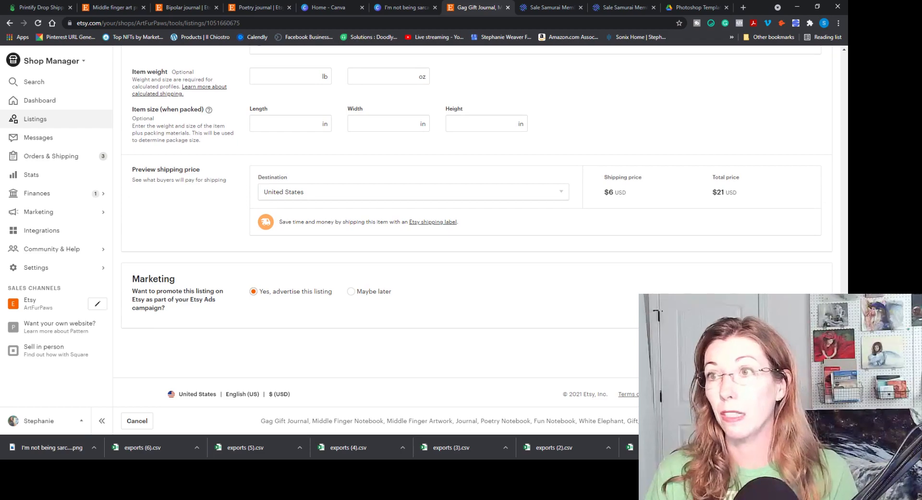
click(813, 420)
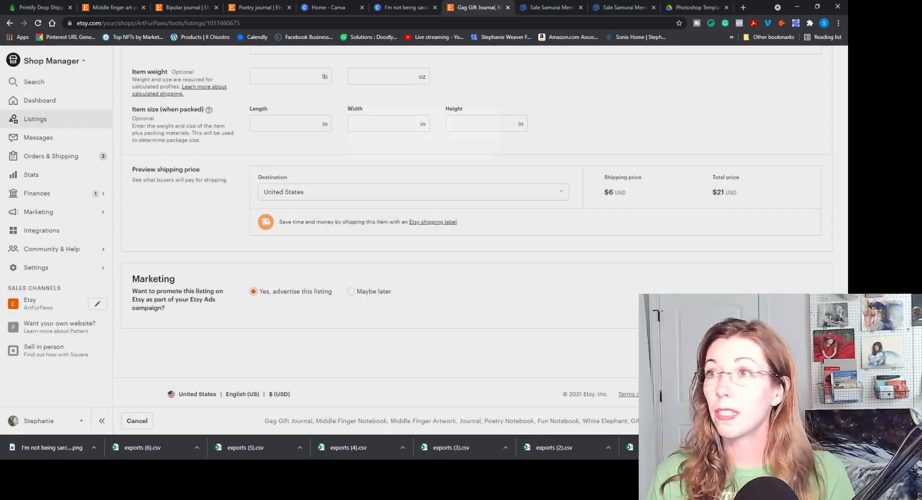